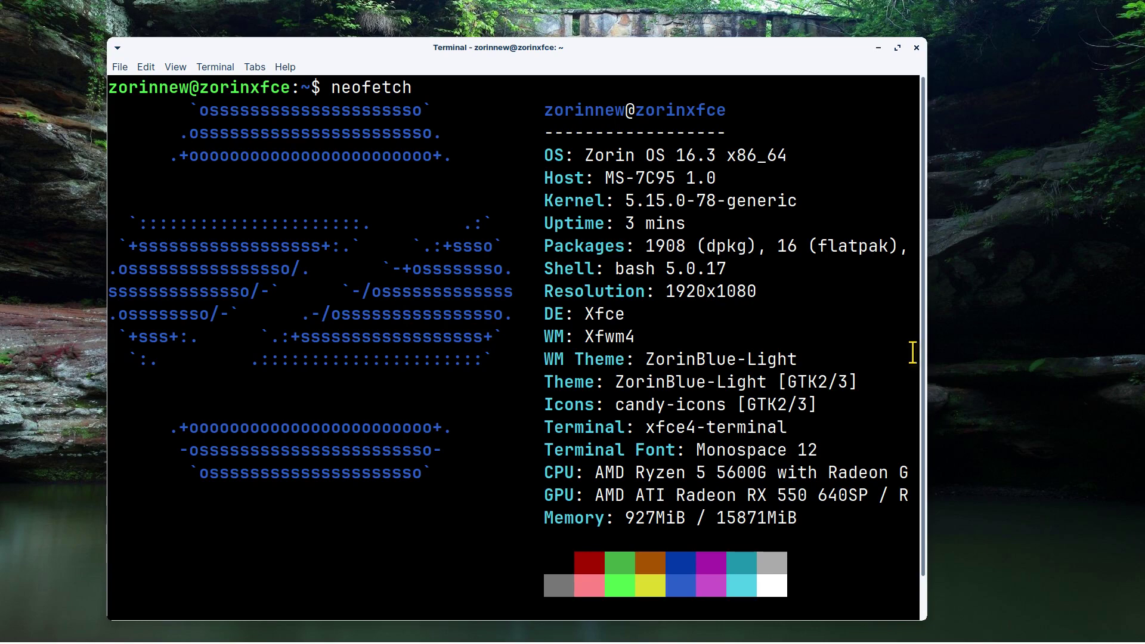
# Highlight the neofetch lines for Zorin OS 16.3, the desktop, 1920x1080 resolution and candy-icons
pyautogui.moveTo(585, 156); pyautogui.dragTo(715, 151)
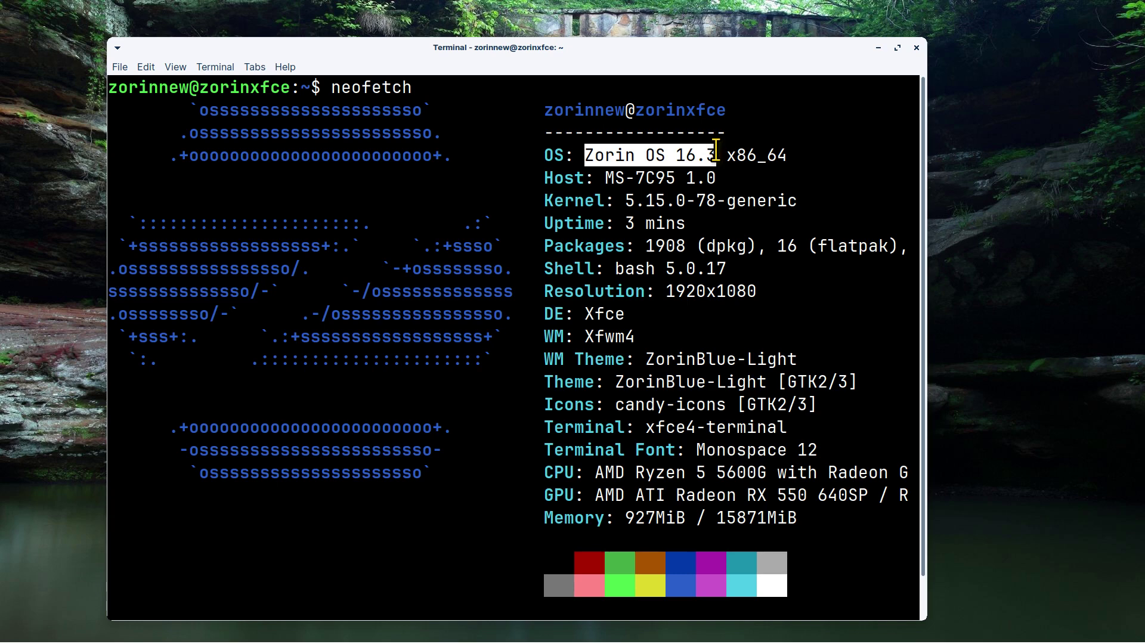
pyautogui.moveTo(587, 314); pyautogui.dragTo(657, 310)
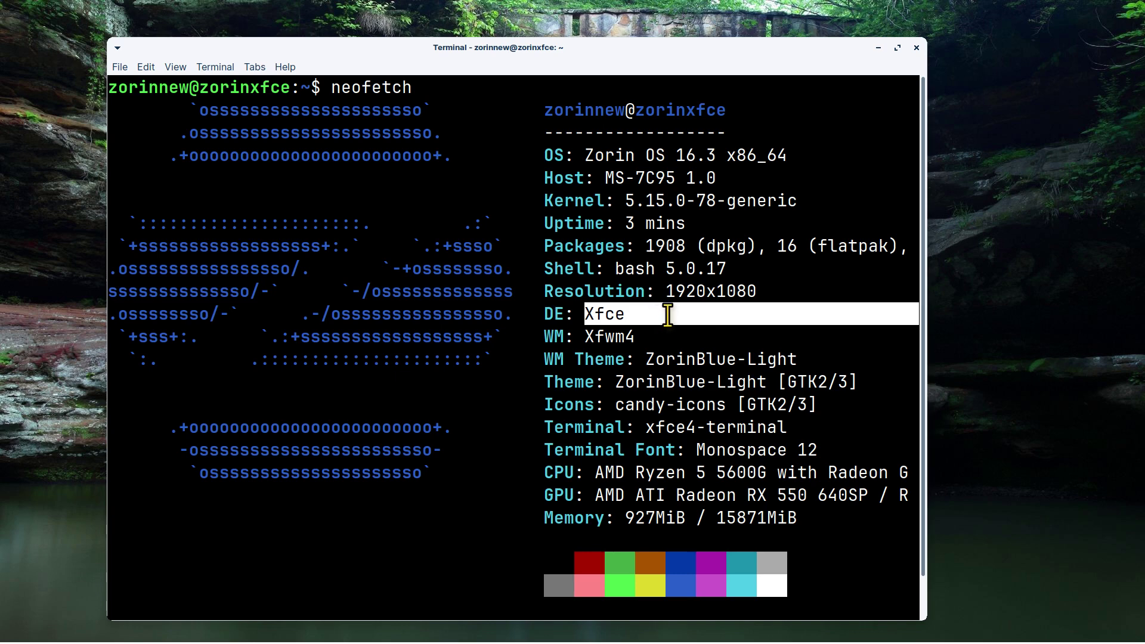
pyautogui.click(668, 294)
pyautogui.moveTo(668, 293); pyautogui.dragTo(767, 292)
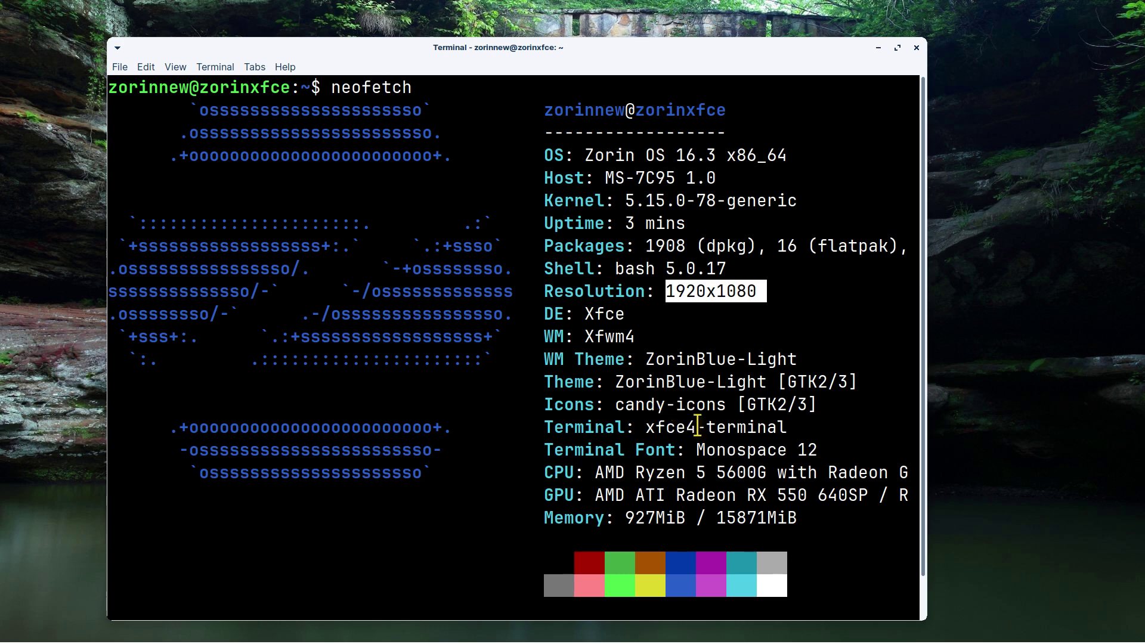
pyautogui.moveTo(615, 406); pyautogui.dragTo(741, 404)
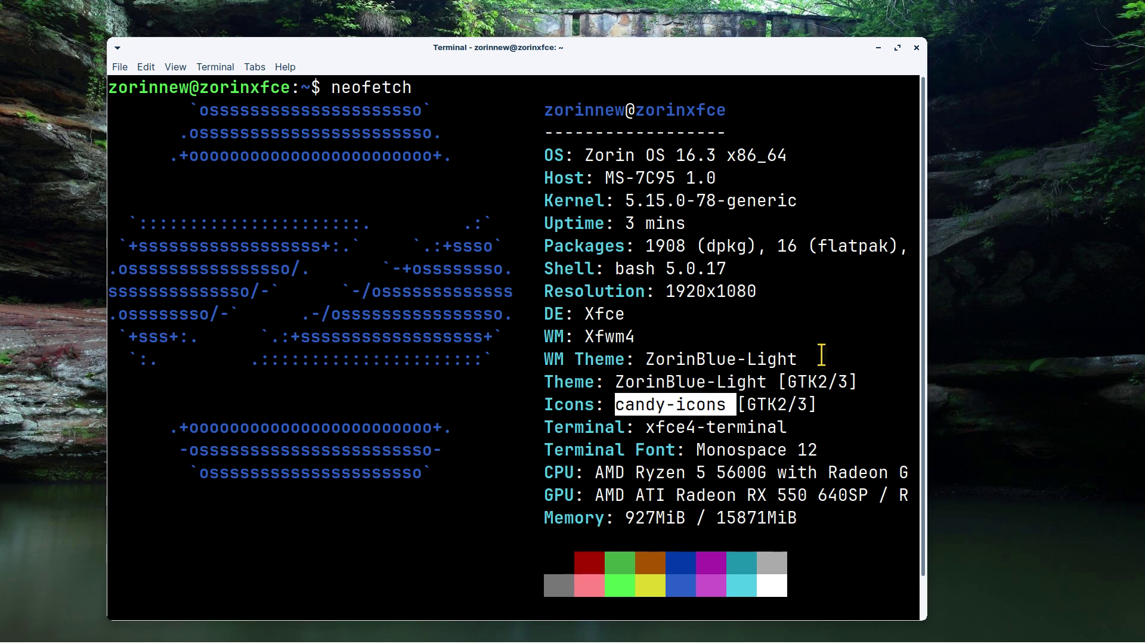
# Highlight the user and host header, then Xfce as the desktop environment
pyautogui.moveTo(546, 111); pyautogui.dragTo(626, 112)
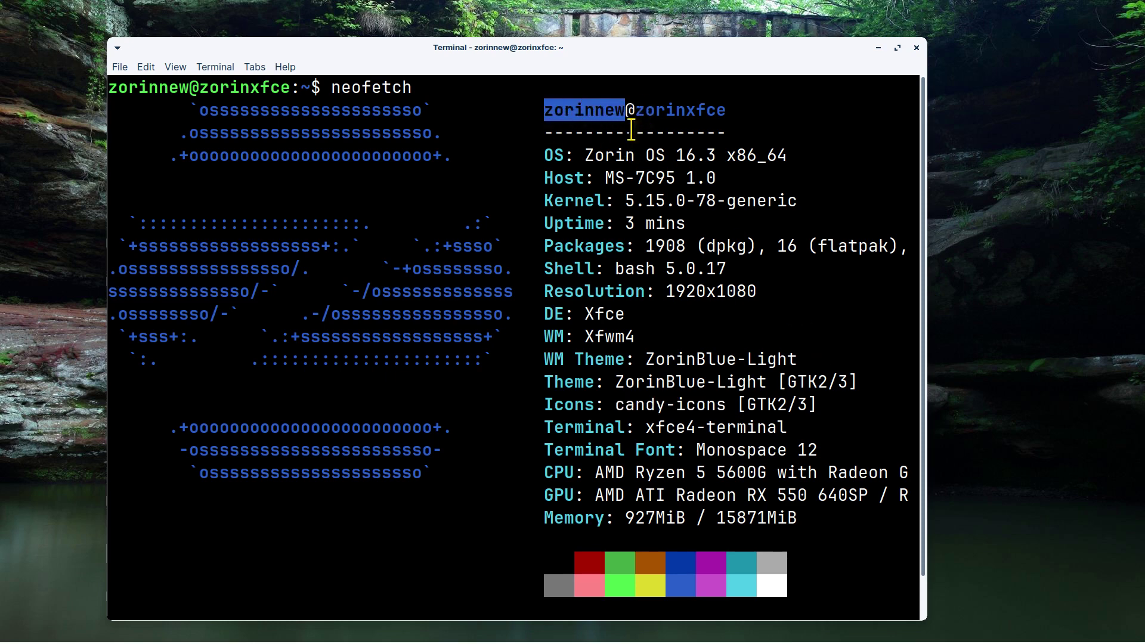
pyautogui.click(589, 314)
pyautogui.moveTo(590, 314); pyautogui.dragTo(629, 314)
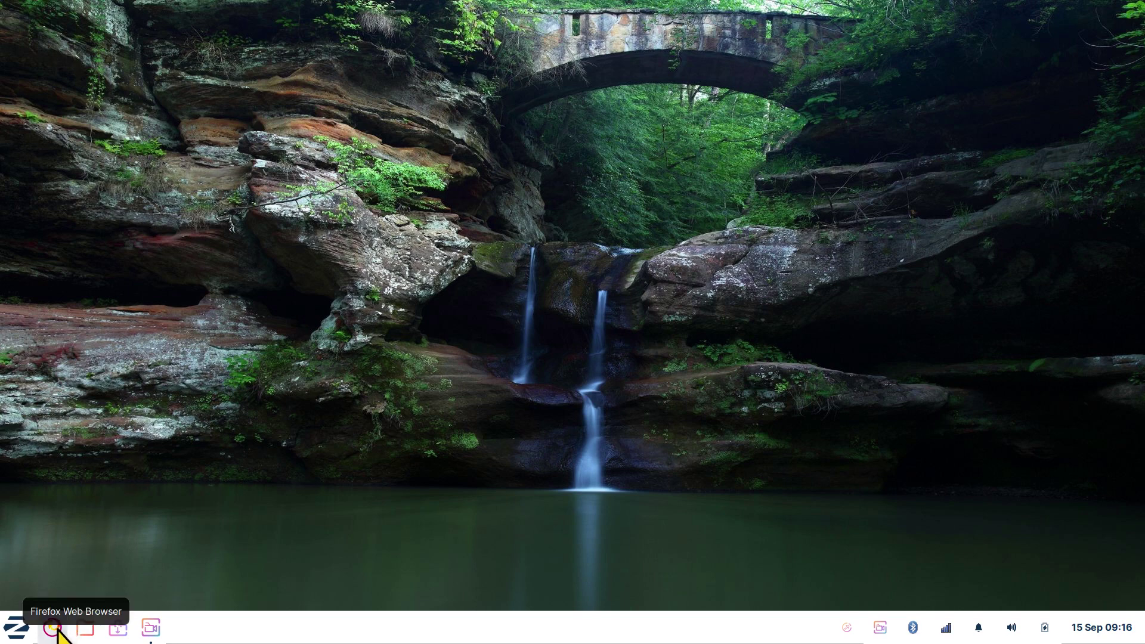
# Briefly launch and close Firefox, then start Settings Manager from Accessories in the Whisker menu
pyautogui.click(56, 629)
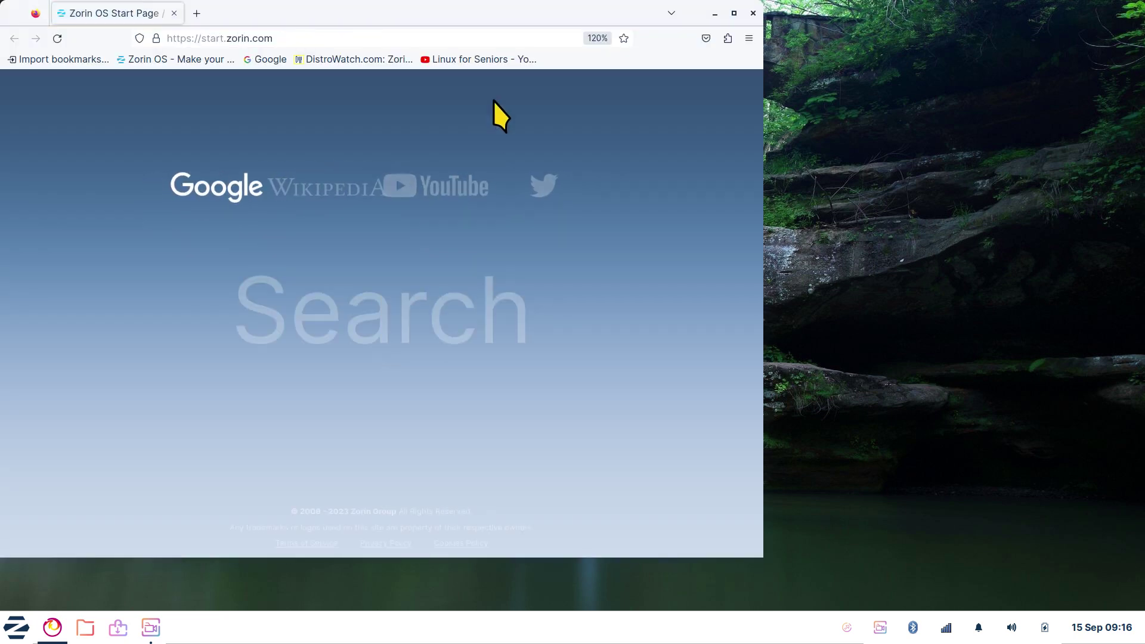
pyautogui.click(753, 13)
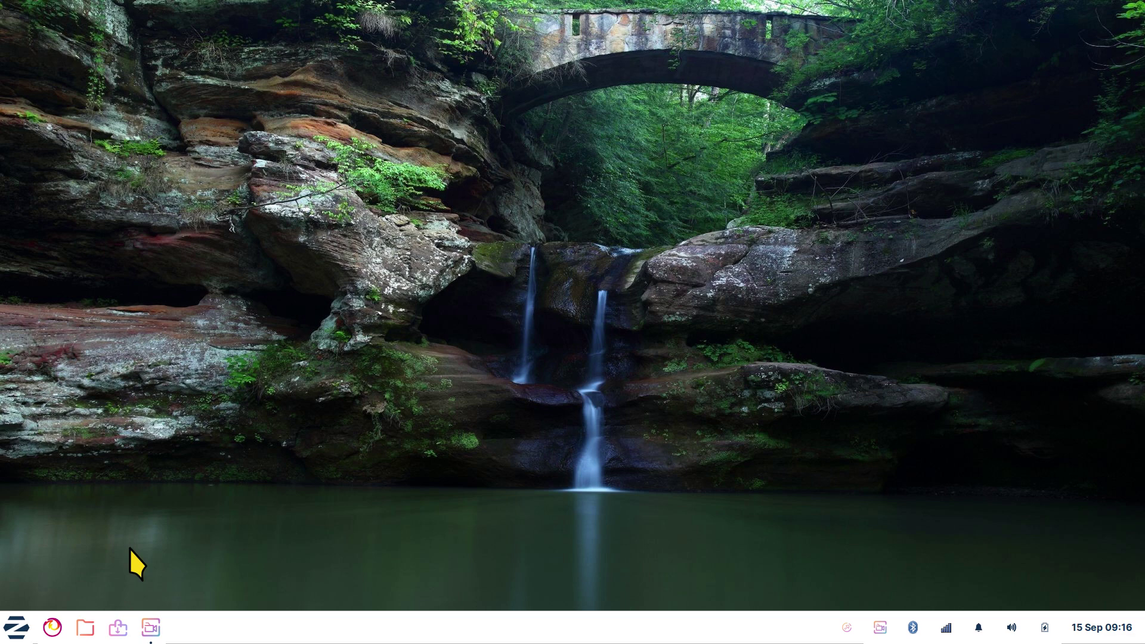
pyautogui.click(14, 636)
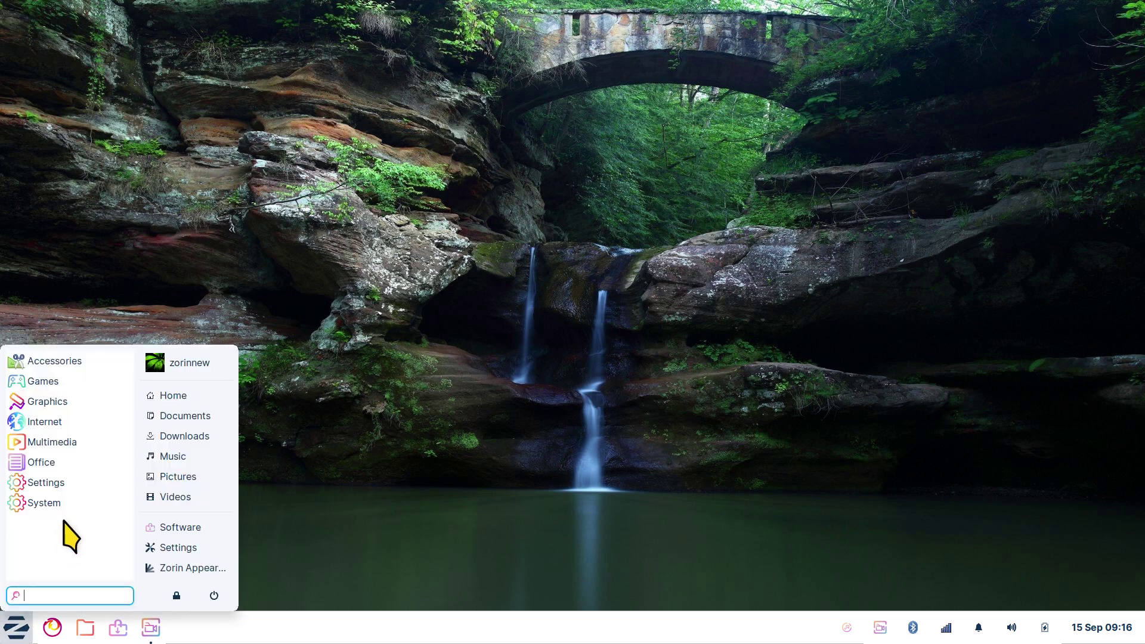
pyautogui.click(47, 367)
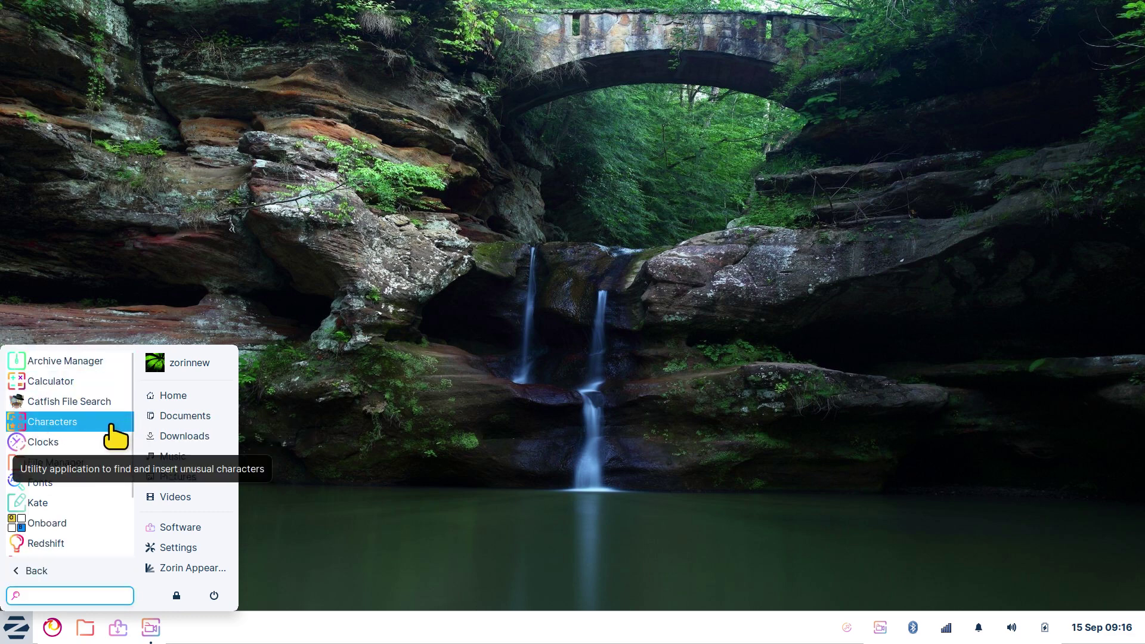
pyautogui.click(173, 547)
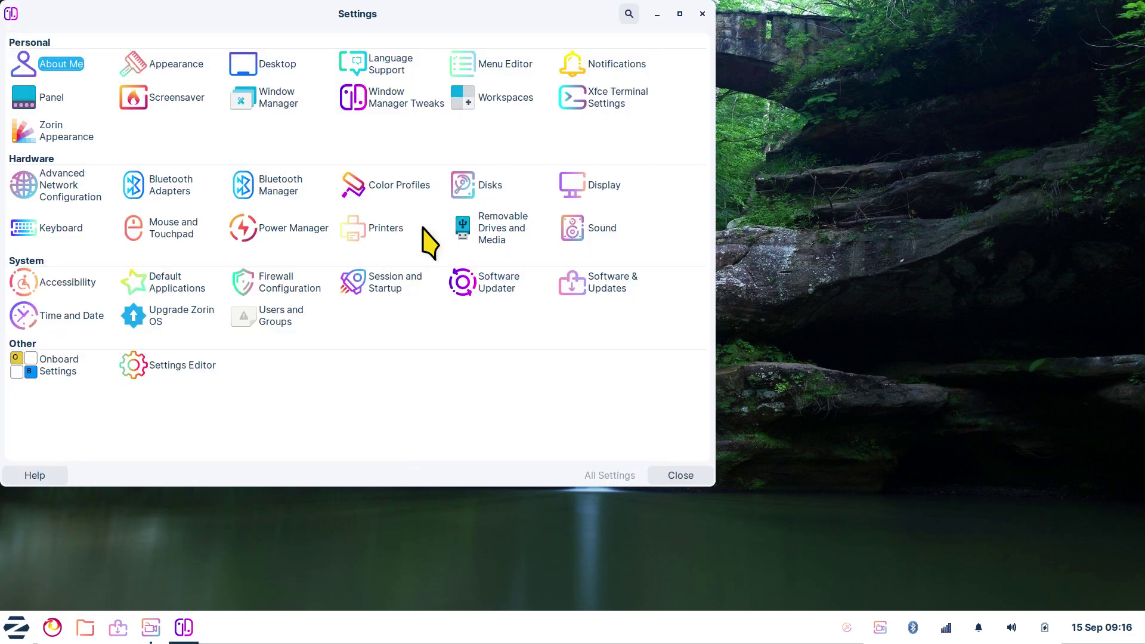
# Center the Settings window, confirm candy-icons is the icon theme in Appearance, and close it
pyautogui.moveTo(327, 9); pyautogui.dragTo(489, 29)
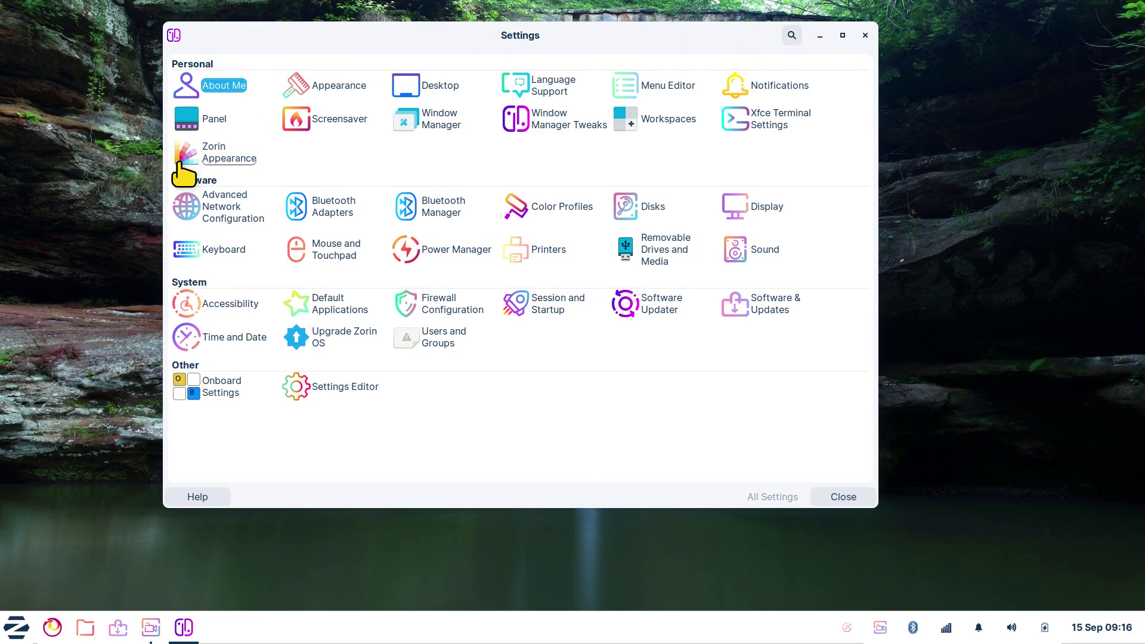
pyautogui.click(337, 93)
pyautogui.click(223, 65)
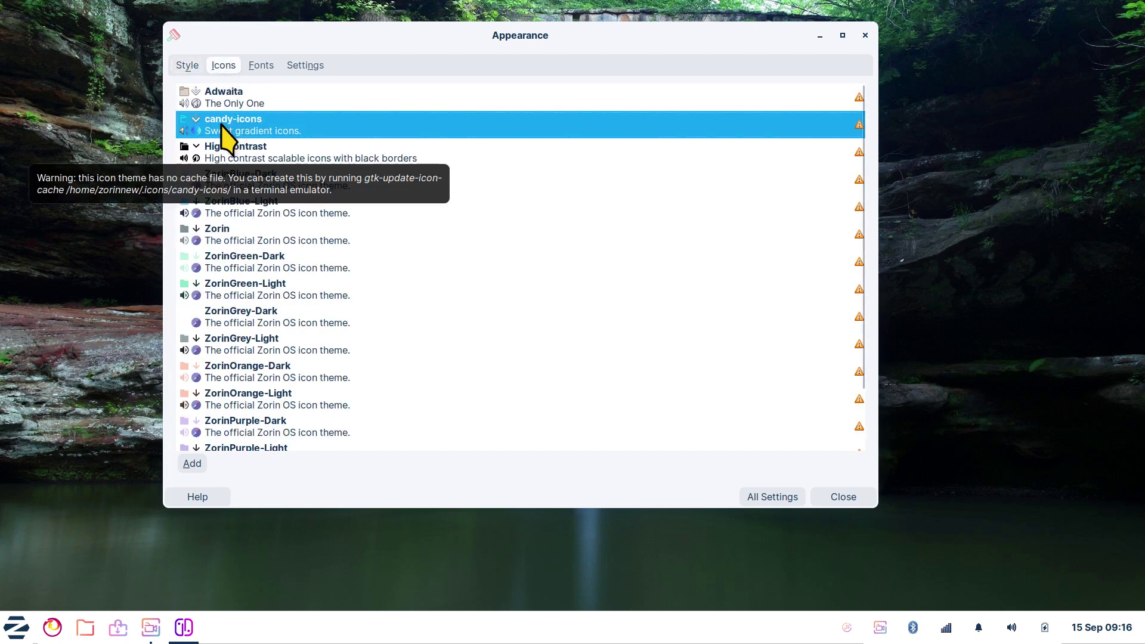
pyautogui.click(865, 35)
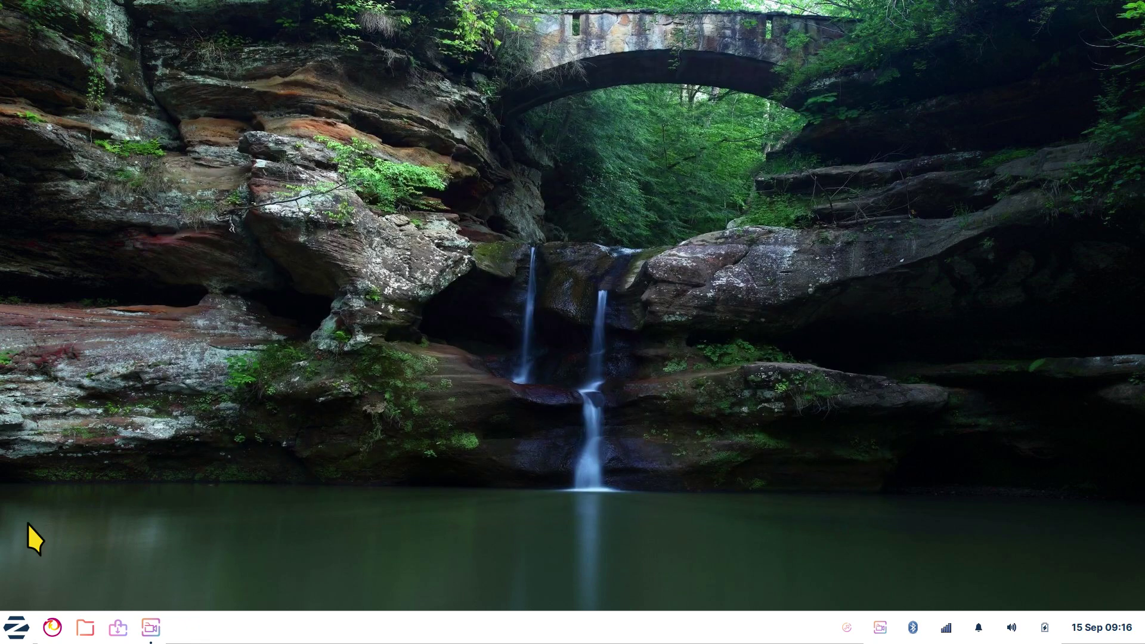
pyautogui.click(14, 628)
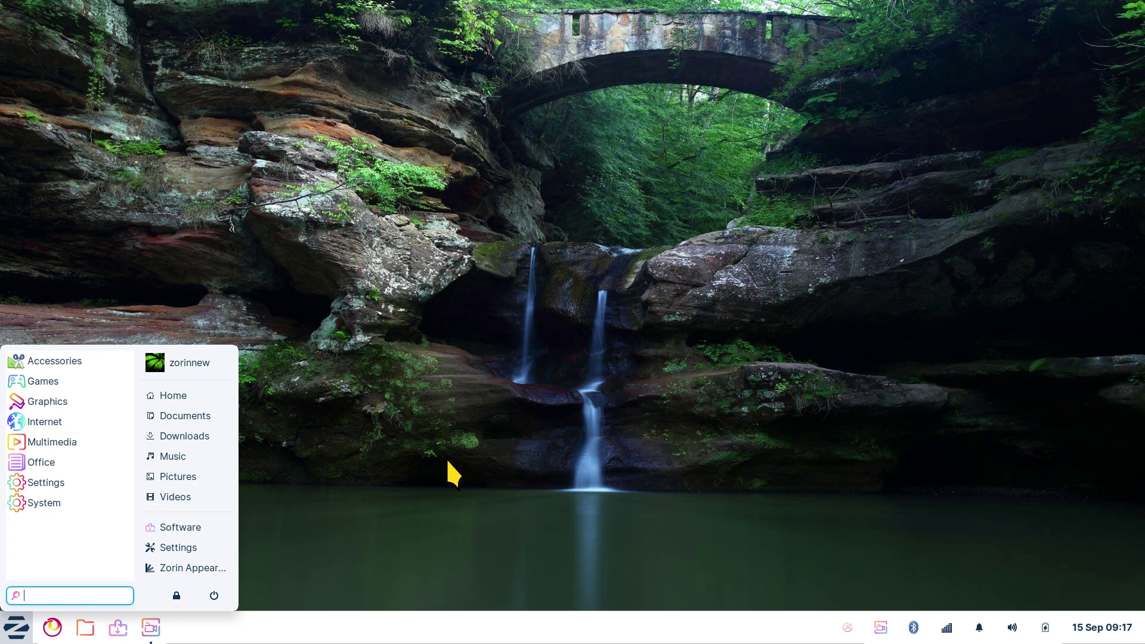
# Confirm Candy-icons is set for icons on Zorin Appearance's Theme page, then close it
pyautogui.click(179, 568)
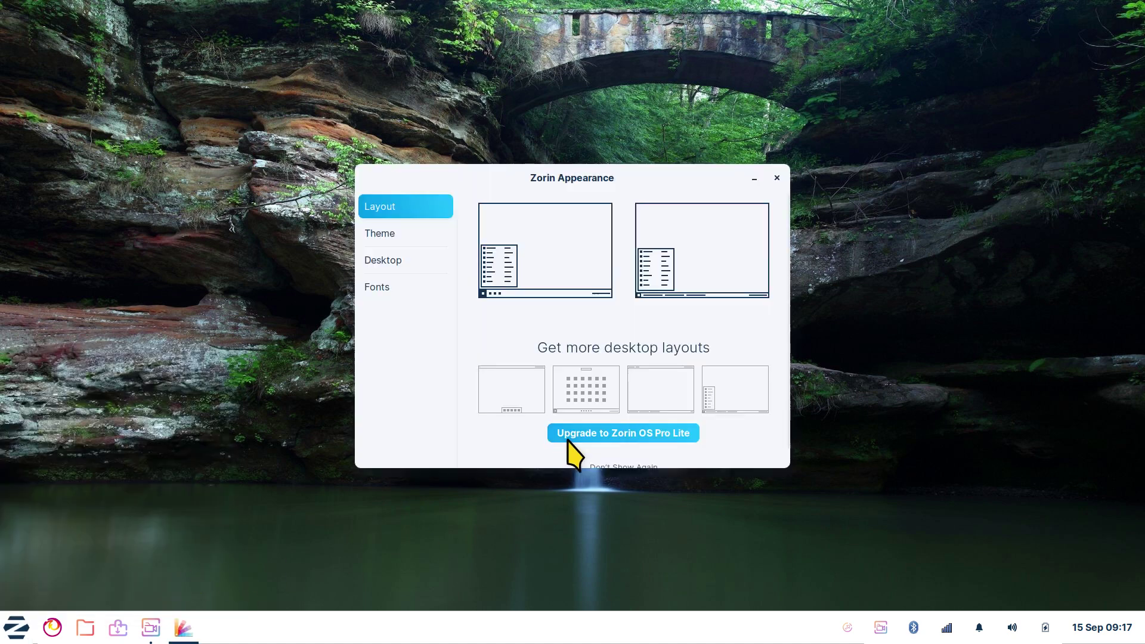
pyautogui.click(402, 236)
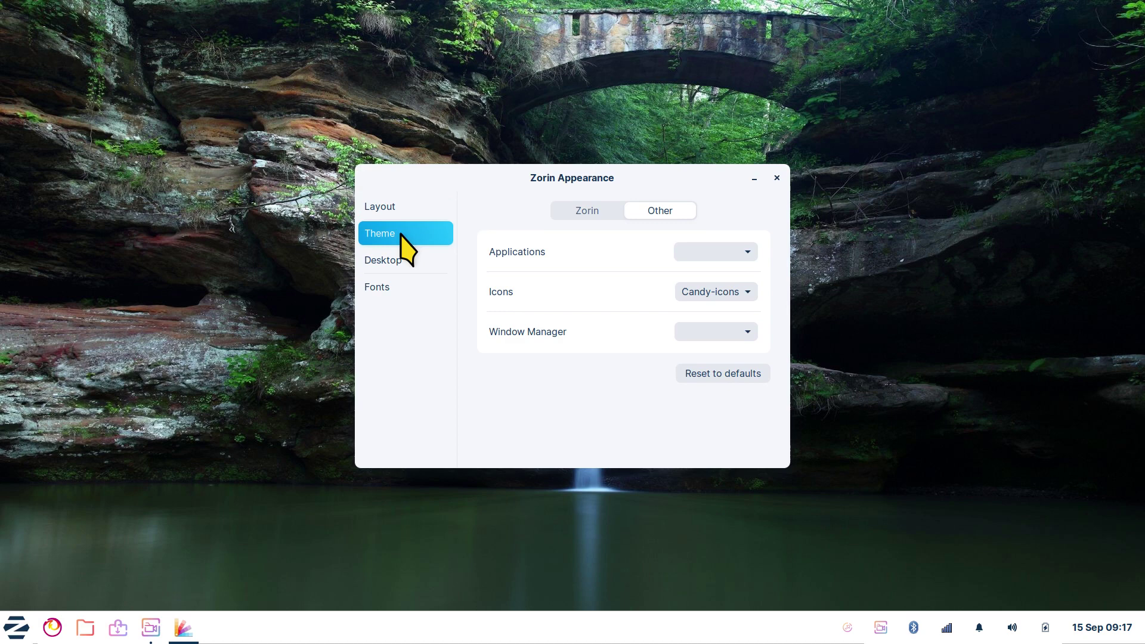
pyautogui.click(777, 178)
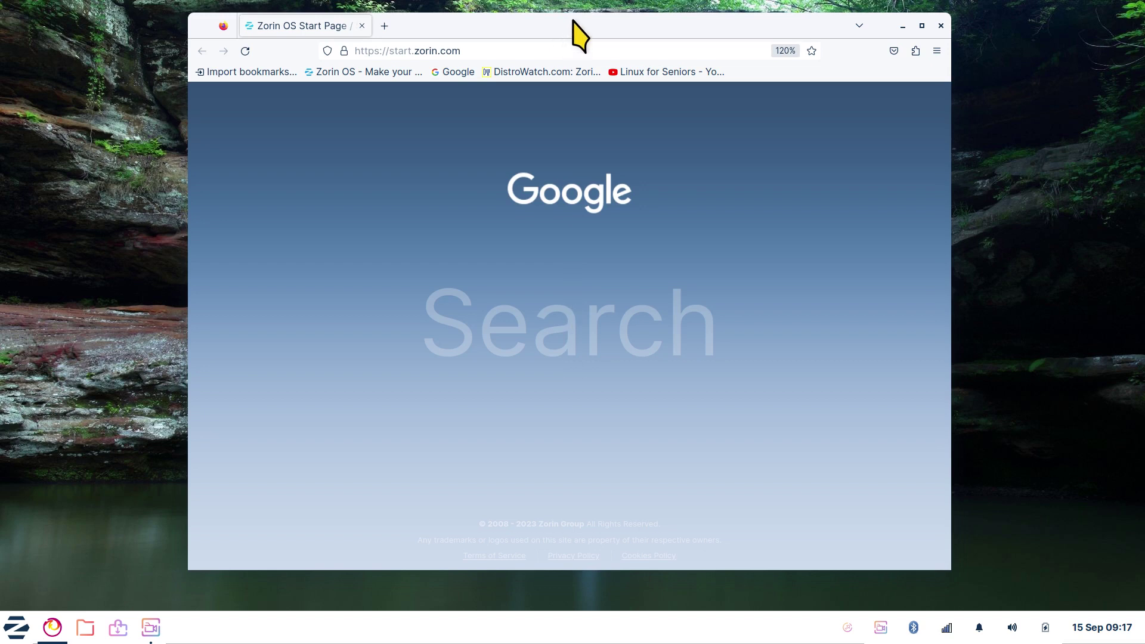
# Maximize Firefox and view the Links on the Linux for Seniors channel's About page
pyautogui.doubleClick(572, 21)
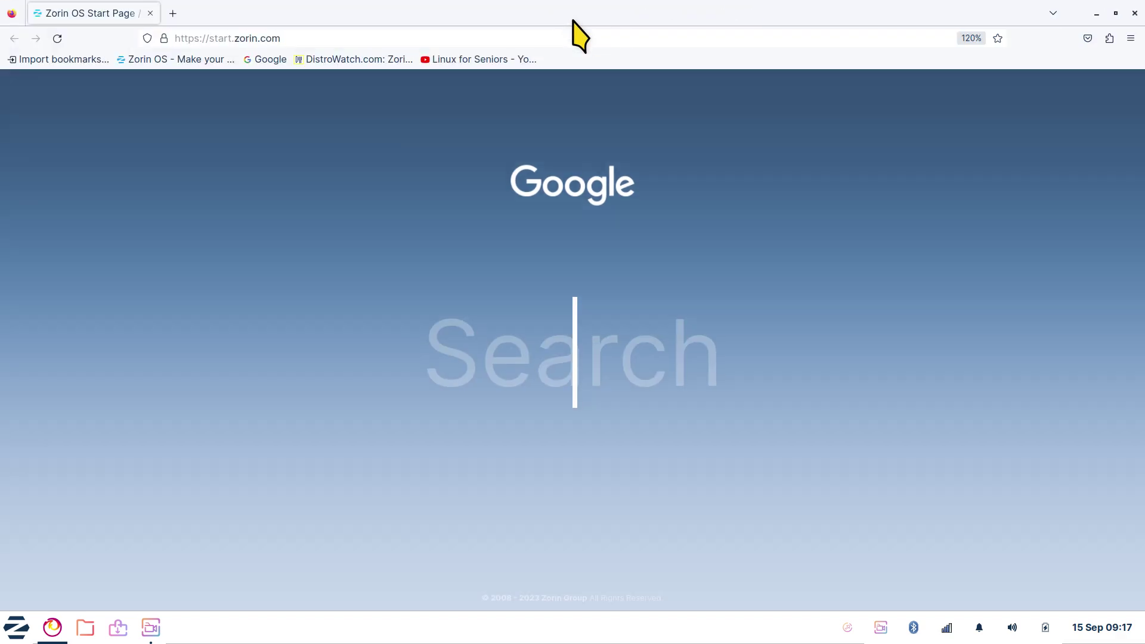
pyautogui.click(460, 60)
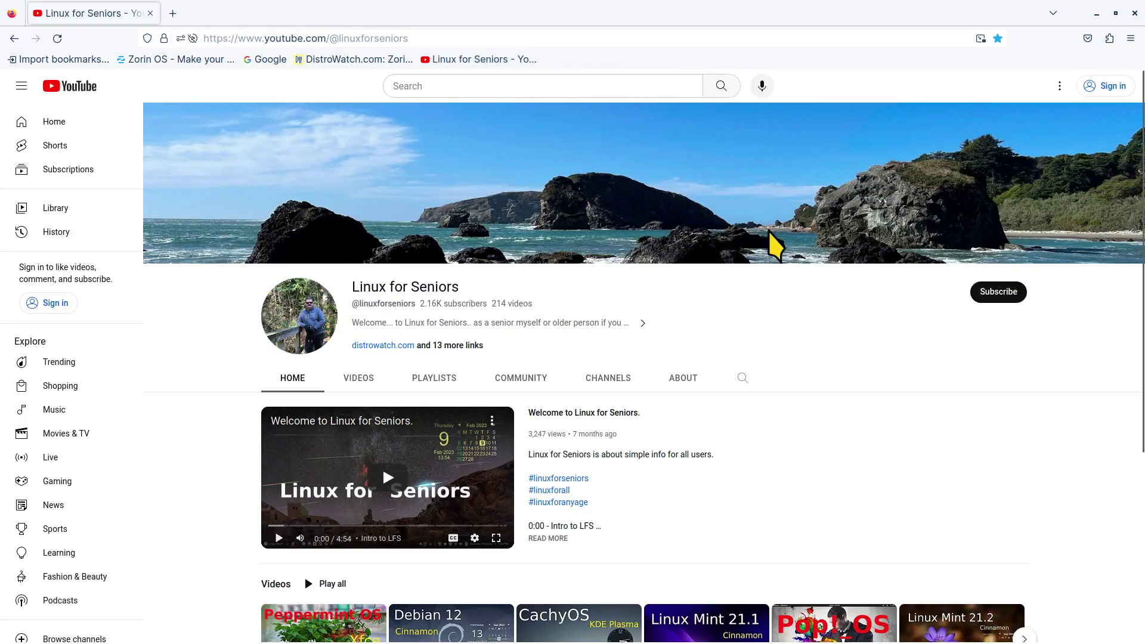
pyautogui.click(684, 382)
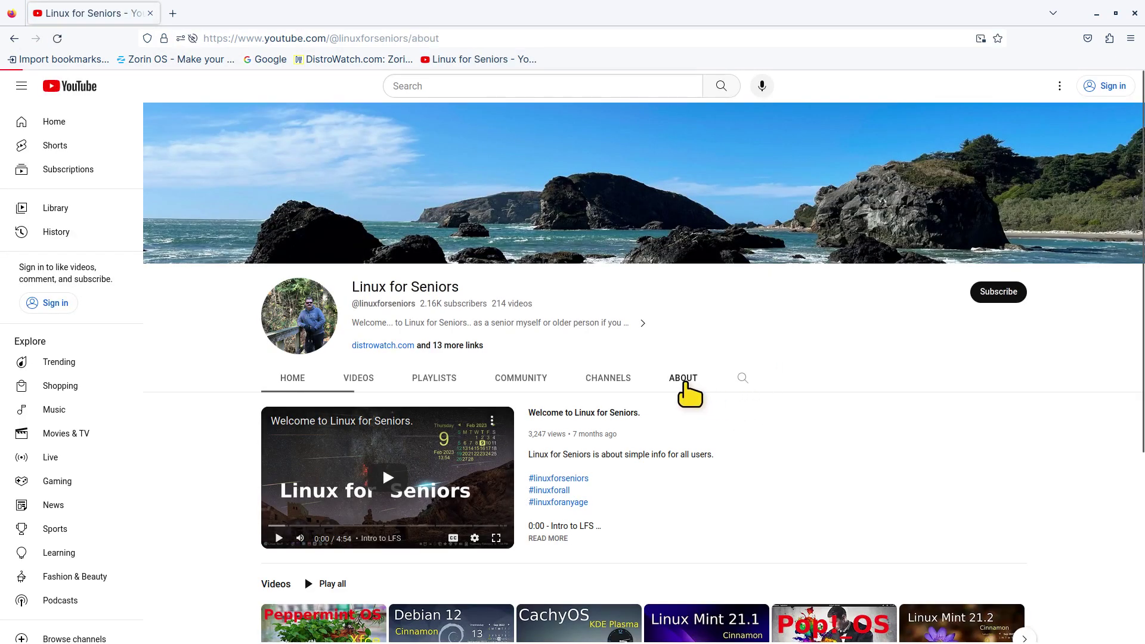
pyautogui.scroll(-5, 626, 304)
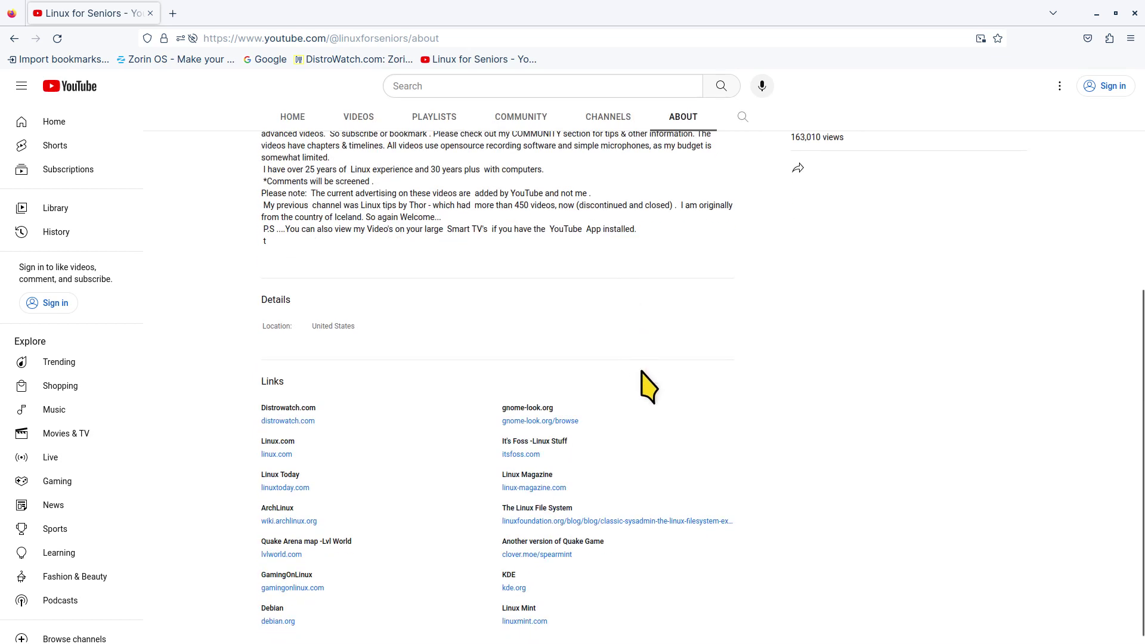
# On gnome-look.org/browse, sort by rating, search 'candy' and open the Candy icons page
pyautogui.click(534, 435)
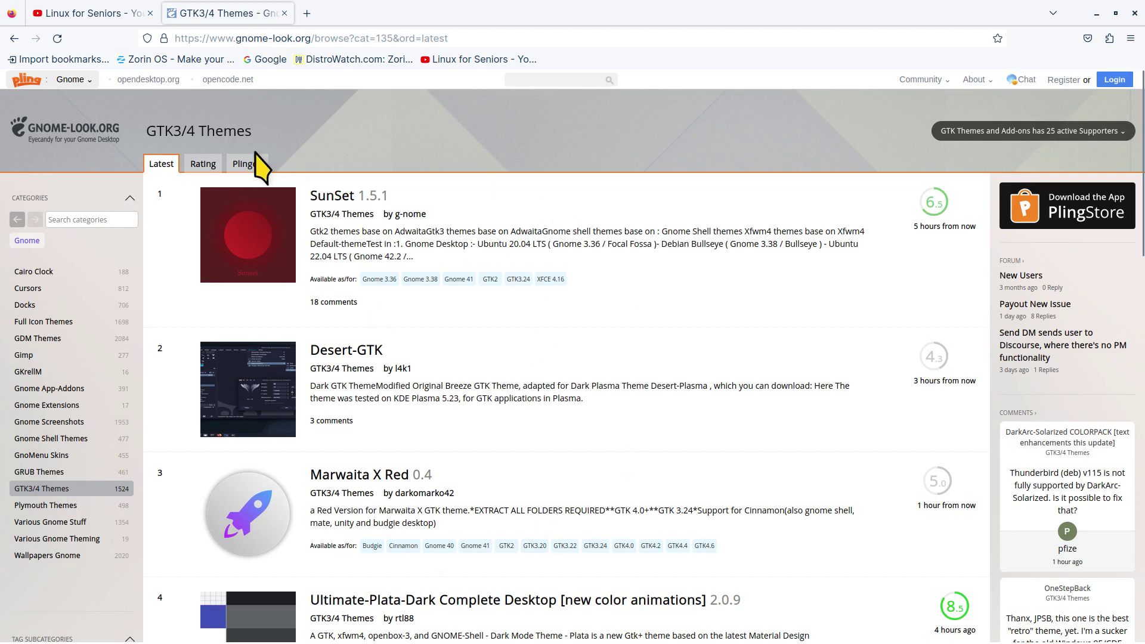
pyautogui.click(198, 169)
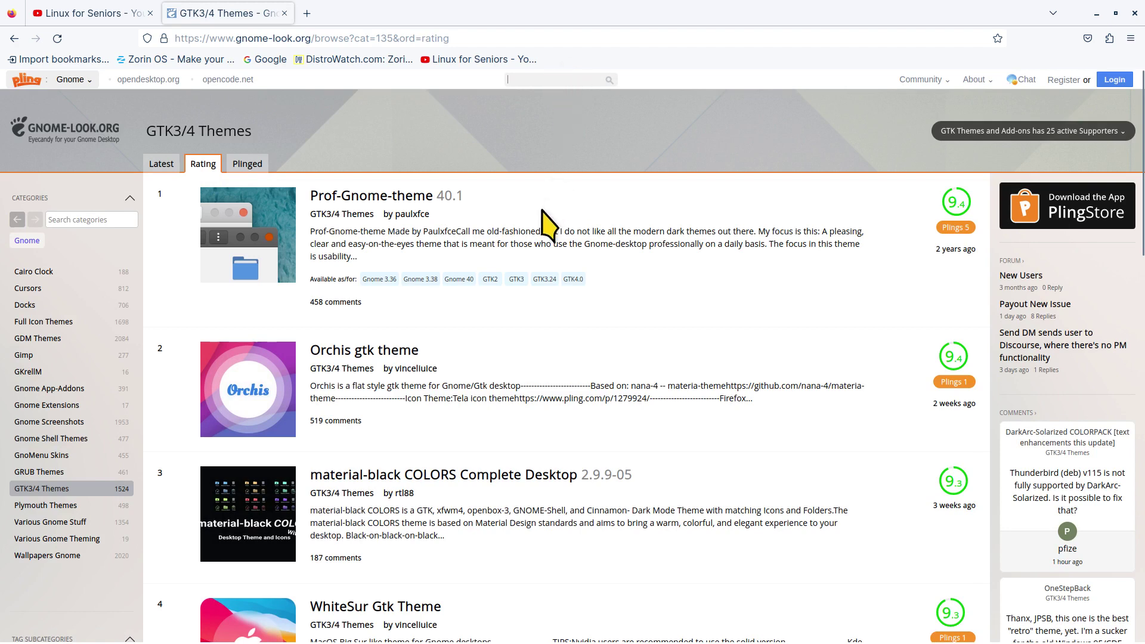
pyautogui.write('ndy')
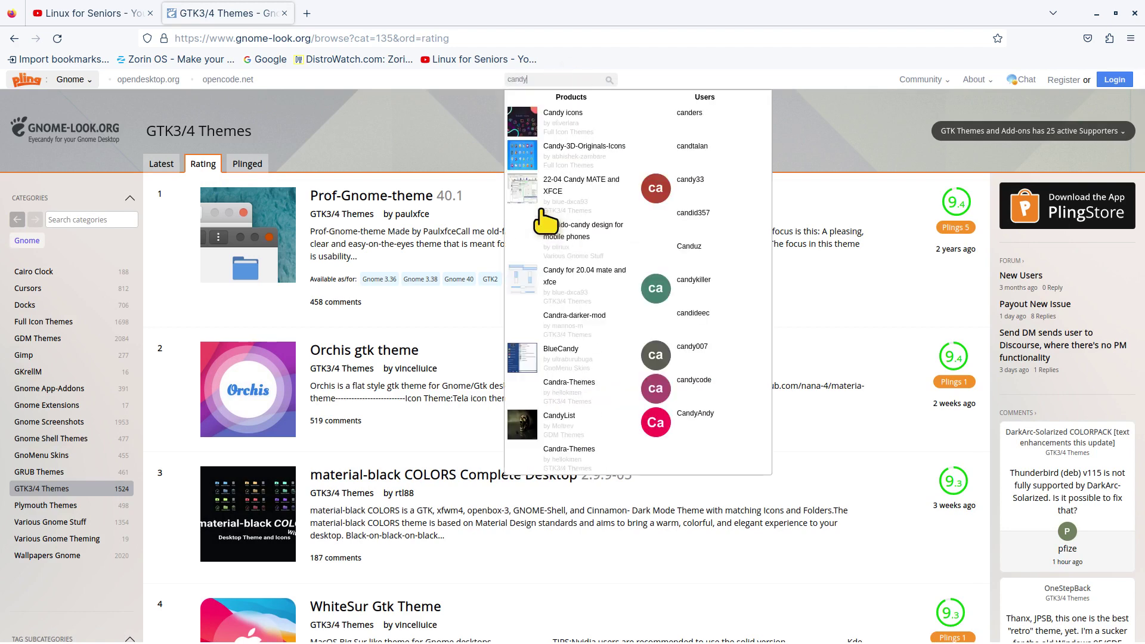
pyautogui.click(558, 127)
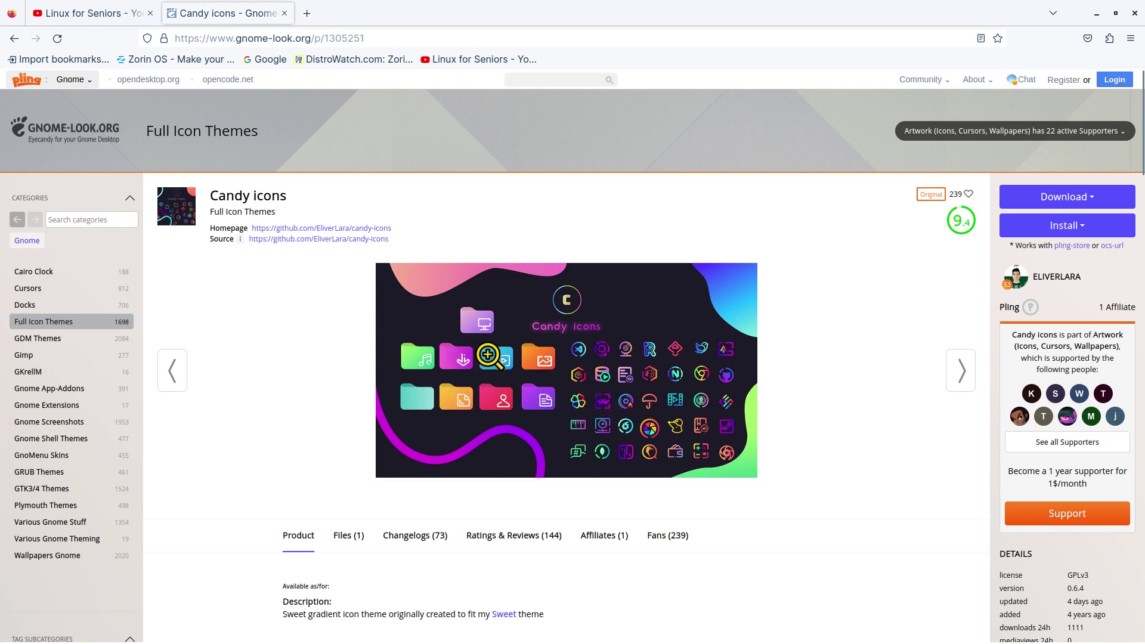
# Download candy-icons.tar.xz from the Files tab, close Firefox and open the home folder
pyautogui.scroll(-2, 298, 411)
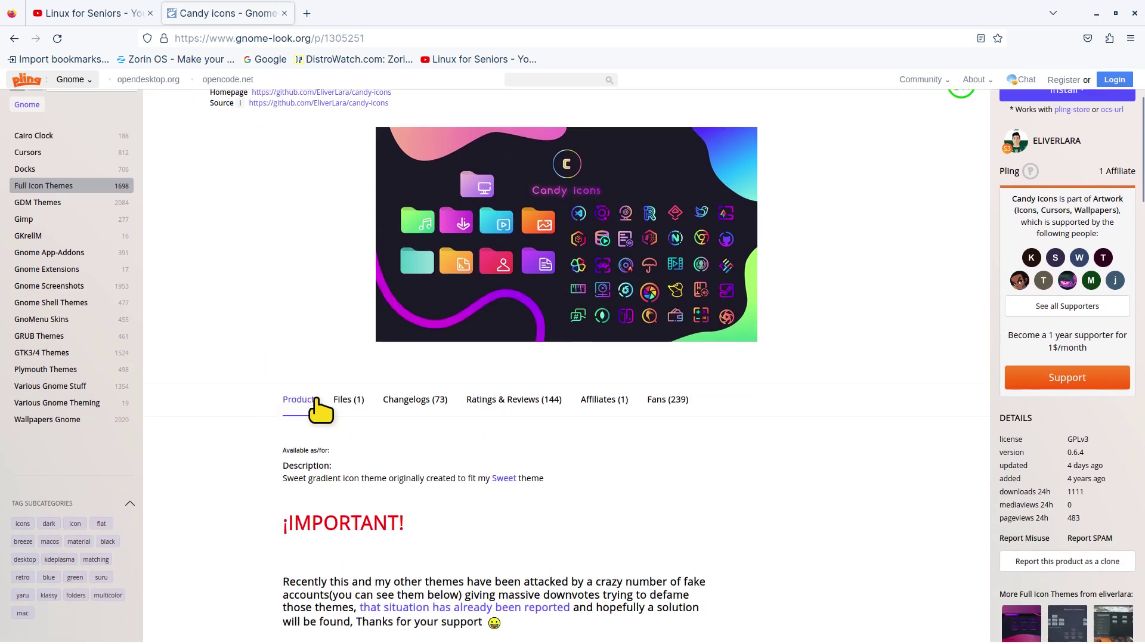
pyautogui.click(355, 404)
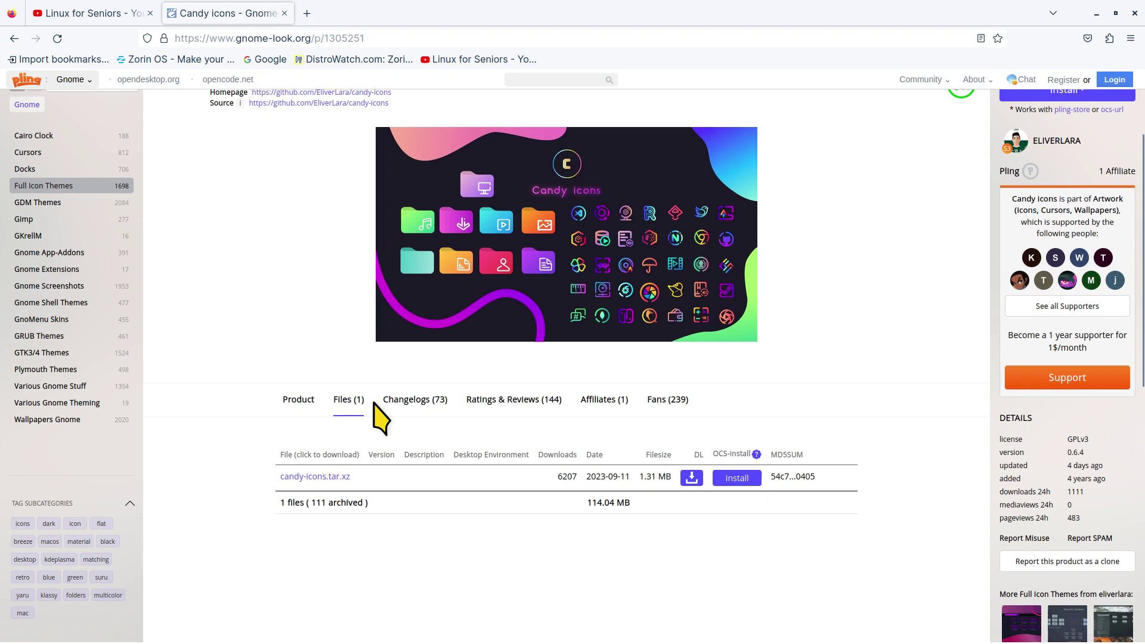
pyautogui.click(323, 478)
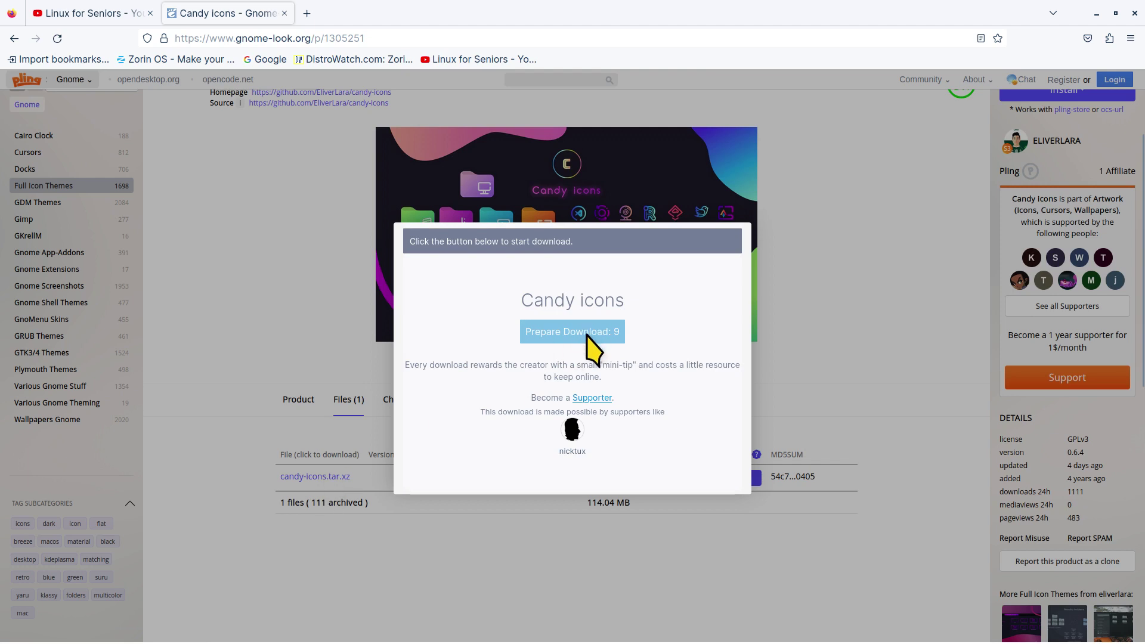
pyautogui.click(1137, 12)
pyautogui.click(85, 627)
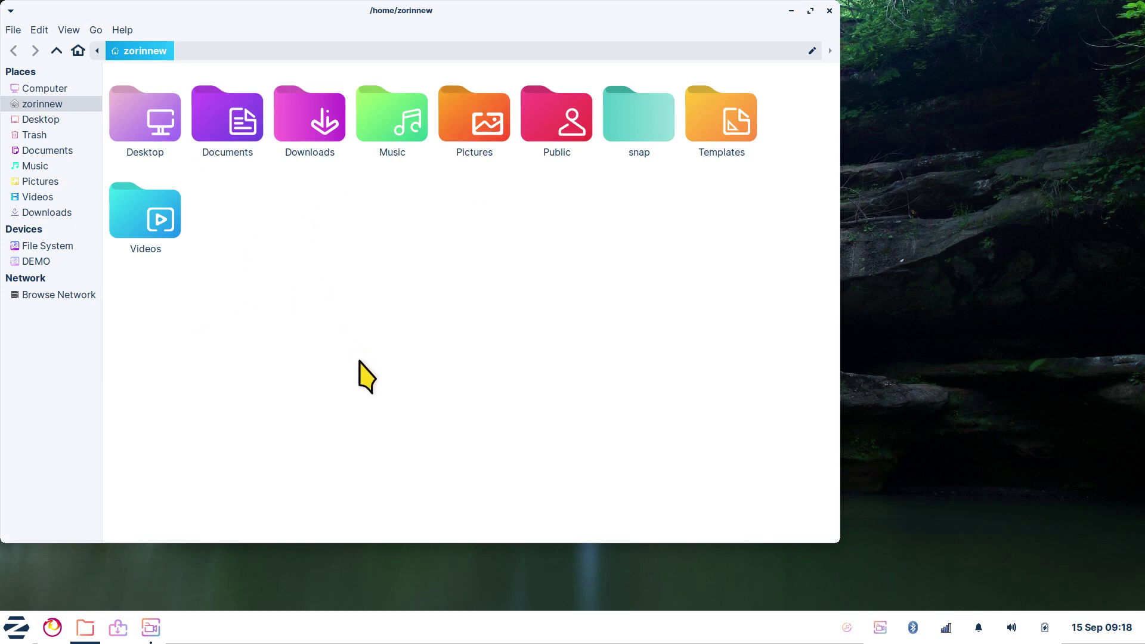
# Enlarge Thunar's folder icons and open the Downloads folder
pyautogui.scroll(2, 491, 455)
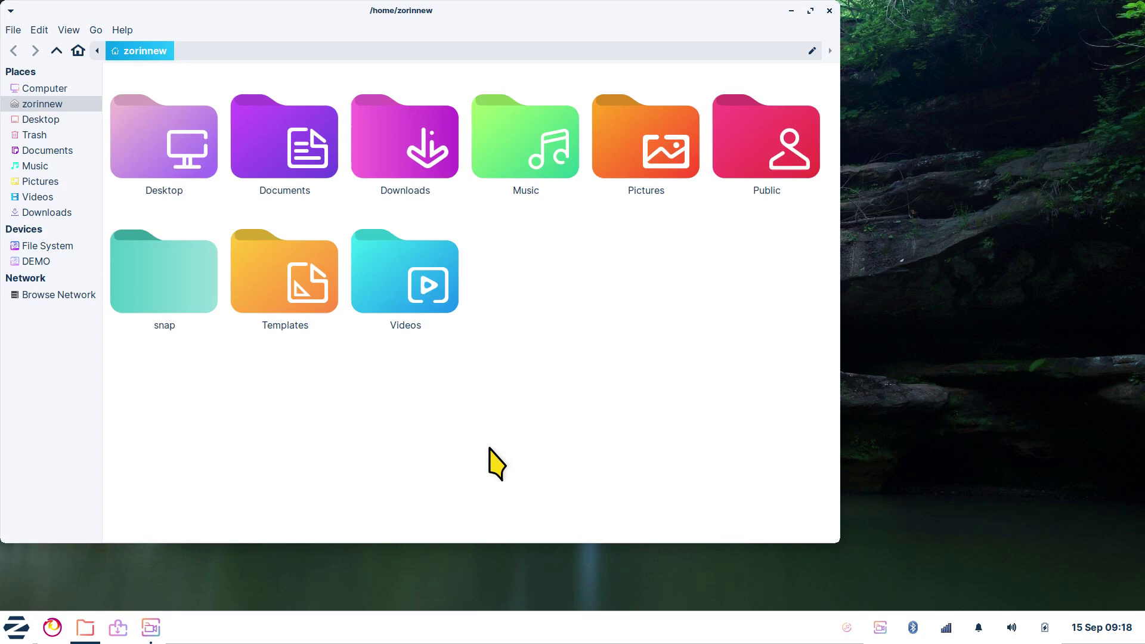
pyautogui.scroll(-3, 491, 455)
pyautogui.scroll(3, 489, 450)
pyautogui.scroll(1, 489, 448)
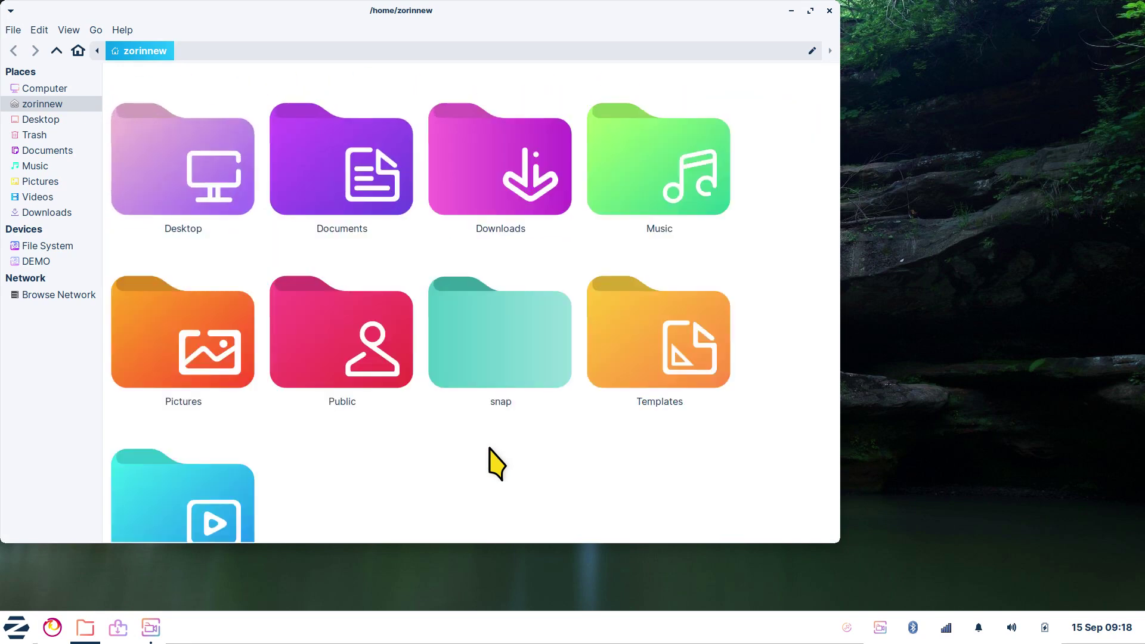
pyautogui.scroll(-2, 489, 448)
pyautogui.scroll(1, 490, 449)
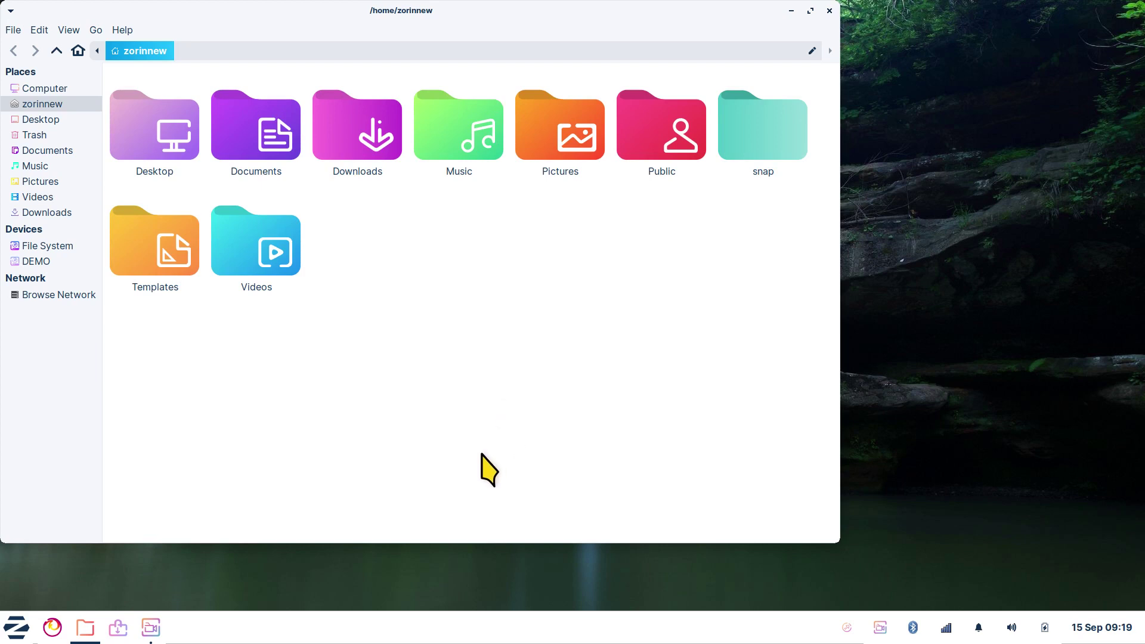
pyautogui.hotkey('ctrl', '+')
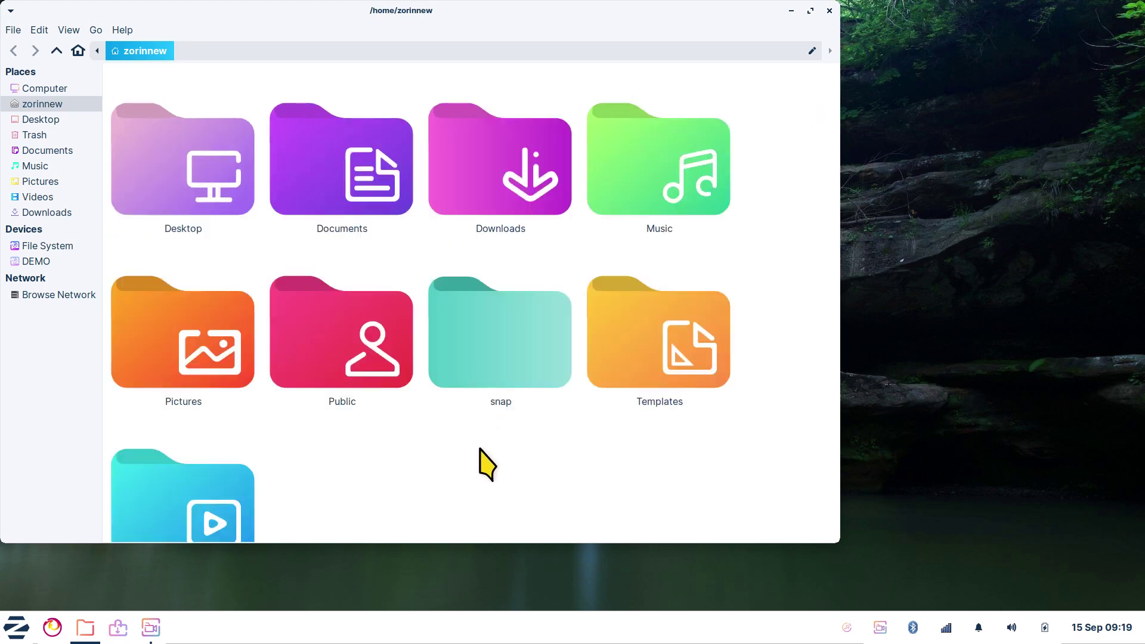
pyautogui.hotkey('ctrl', '-')
pyautogui.hotkey('ctrl', '-')
pyautogui.hotkey('ctrl', '-')
pyautogui.hotkey('ctrl', '+')
pyautogui.hotkey('ctrl', '+')
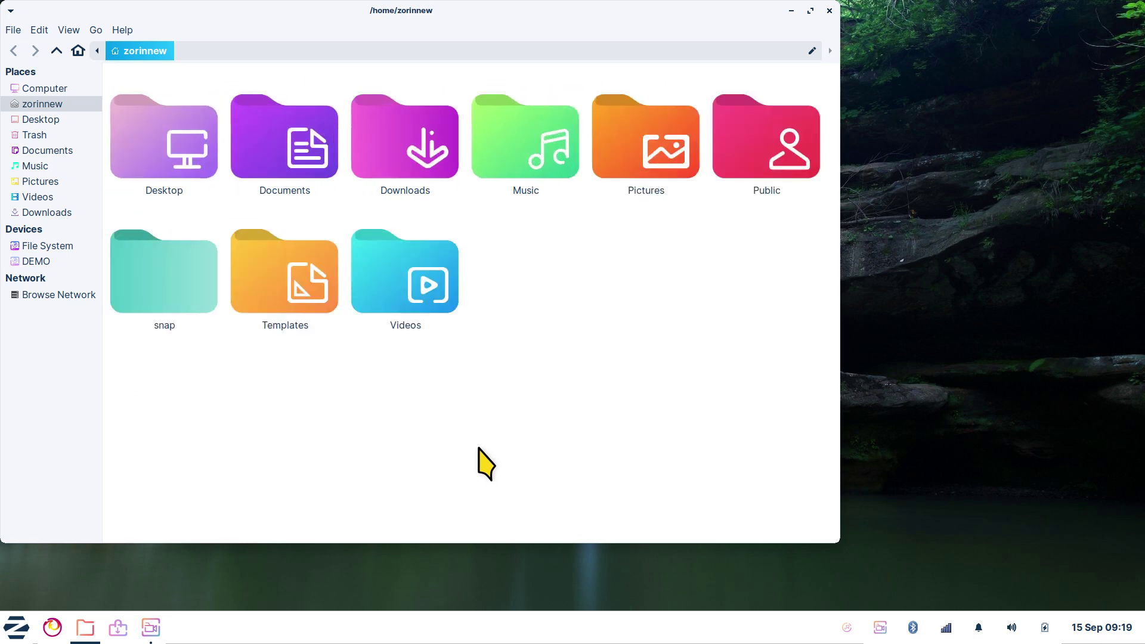
pyautogui.doubleClick(396, 152)
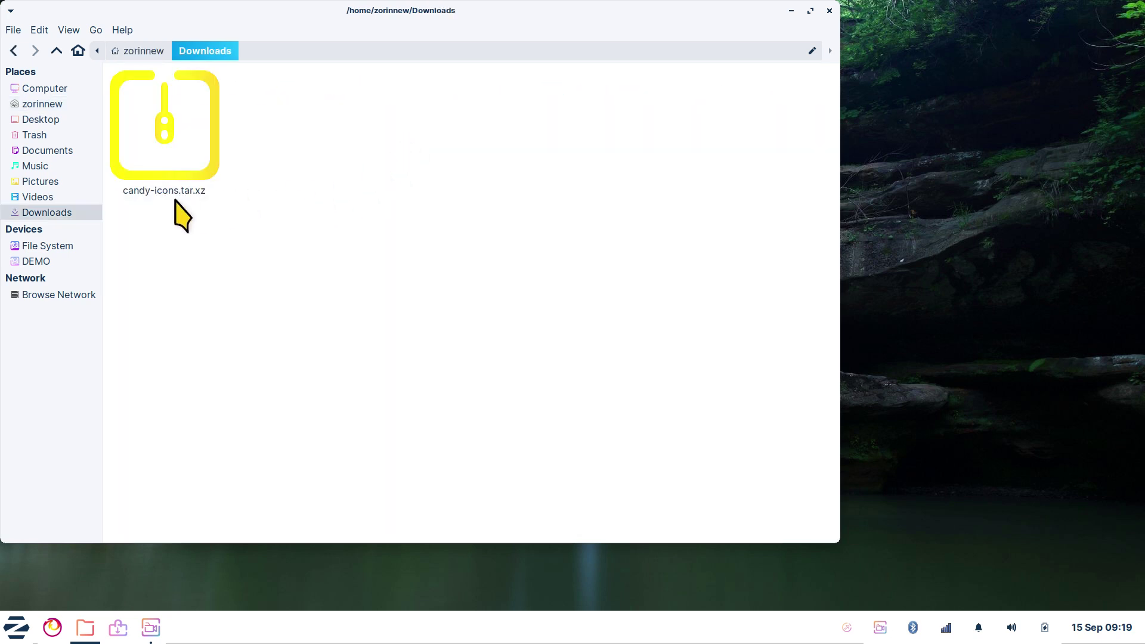
# Extract candy-icons.tar.xz into Downloads with Archive Manager, then close Archive Manager
pyautogui.rightClick(160, 123)
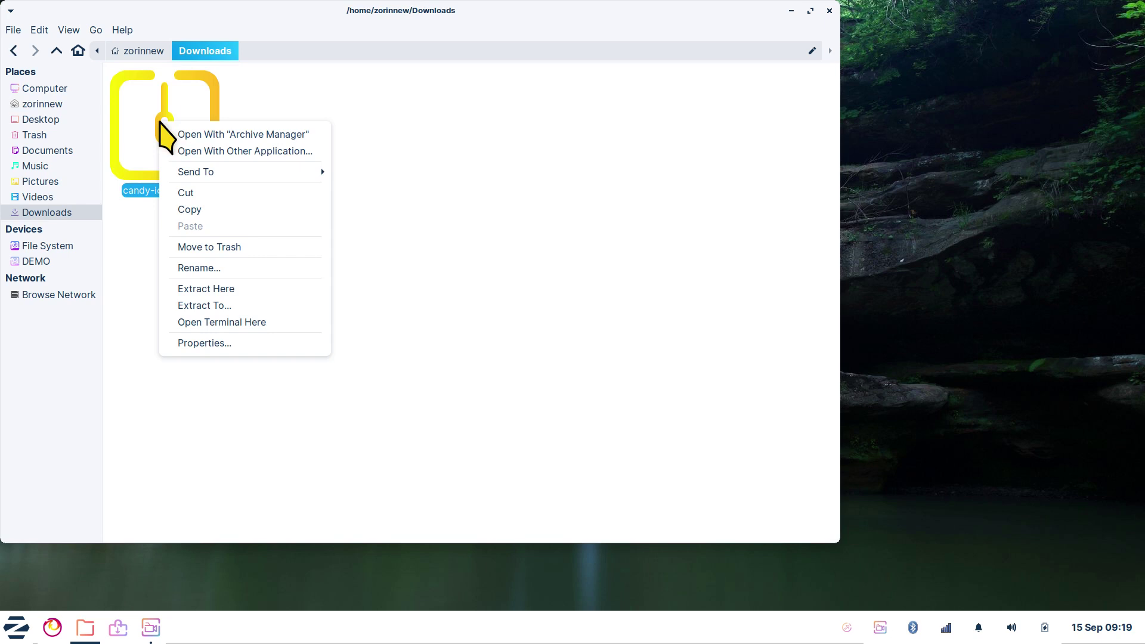
pyautogui.click(277, 136)
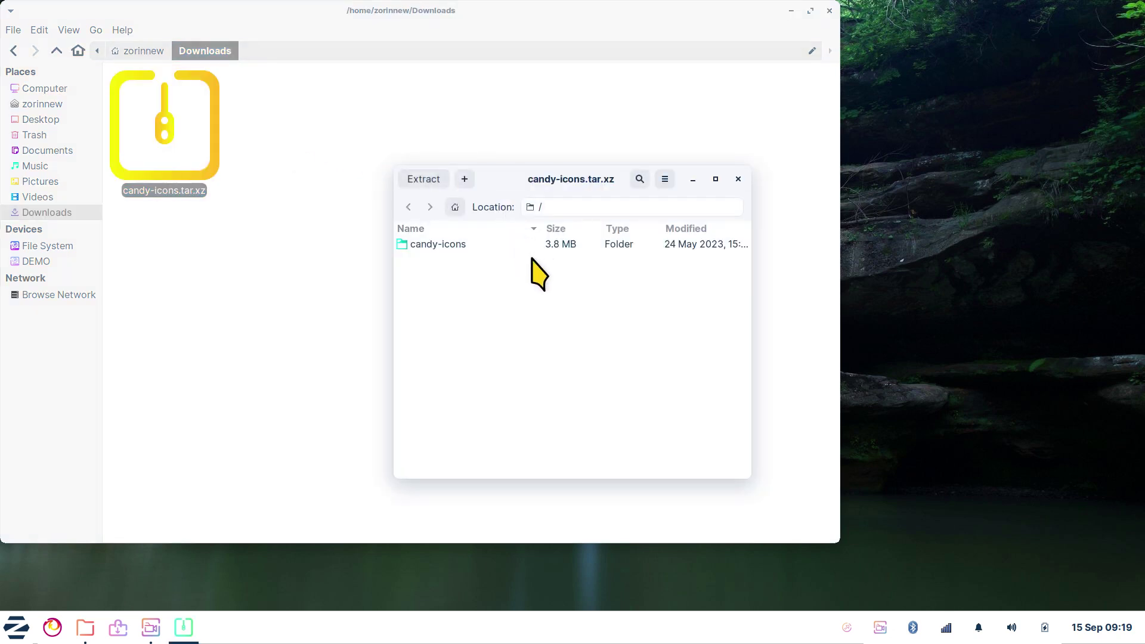
pyautogui.click(425, 180)
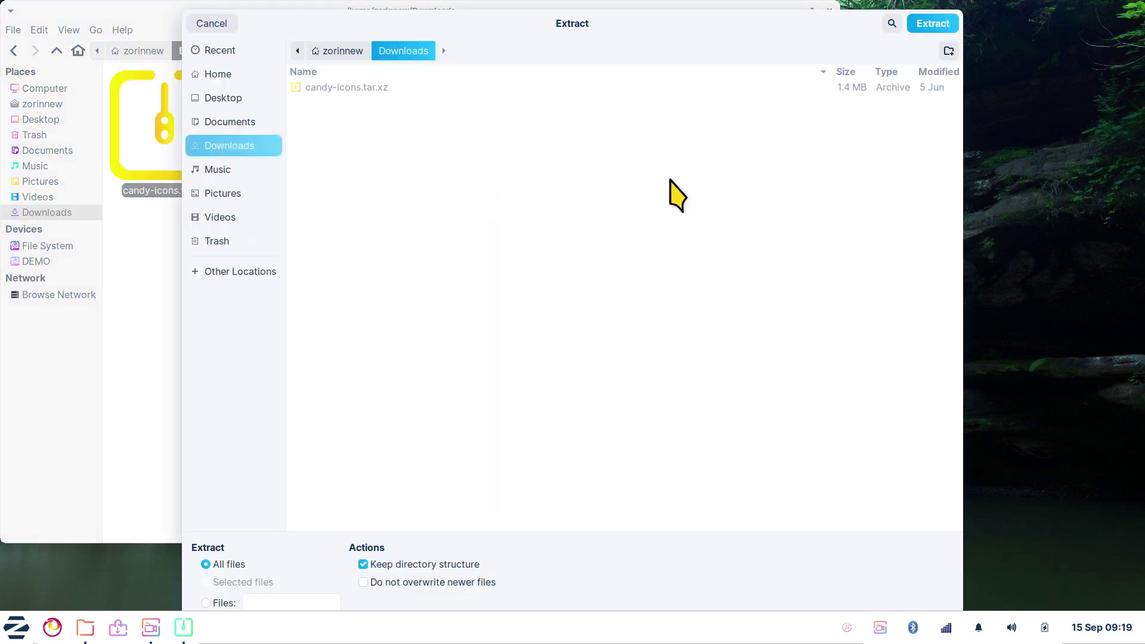
pyautogui.click(925, 24)
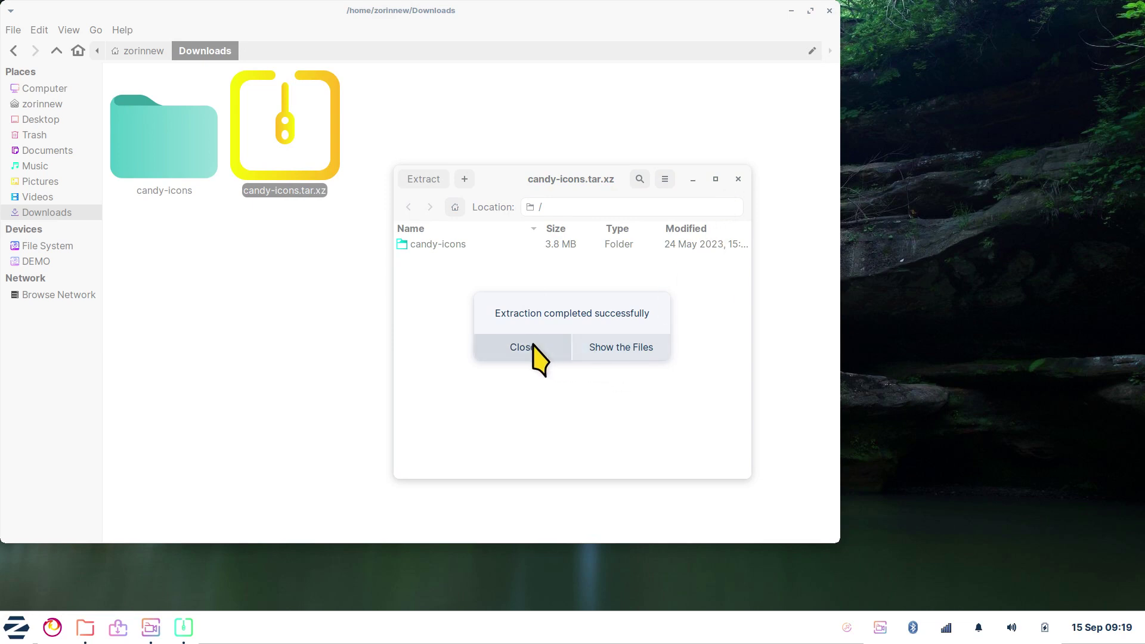
pyautogui.click(534, 347)
pyautogui.click(738, 179)
pyautogui.click(256, 266)
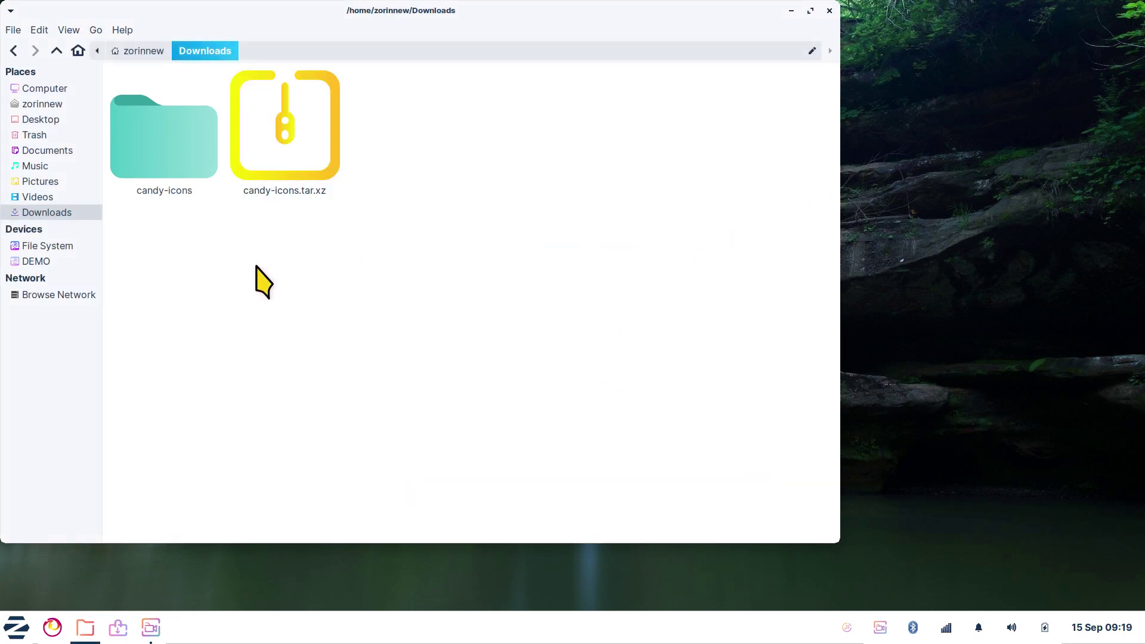
# Cut the candy-icons folder and switch to the zorinnew home folder
pyautogui.click(149, 124)
pyautogui.rightClick(150, 124)
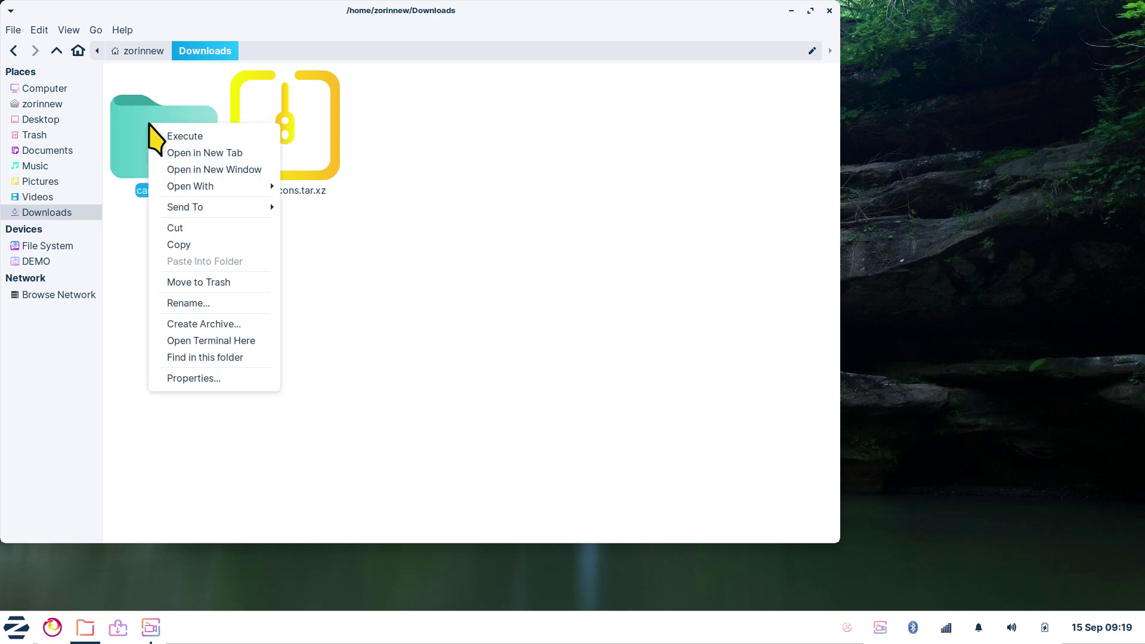
pyautogui.click(202, 229)
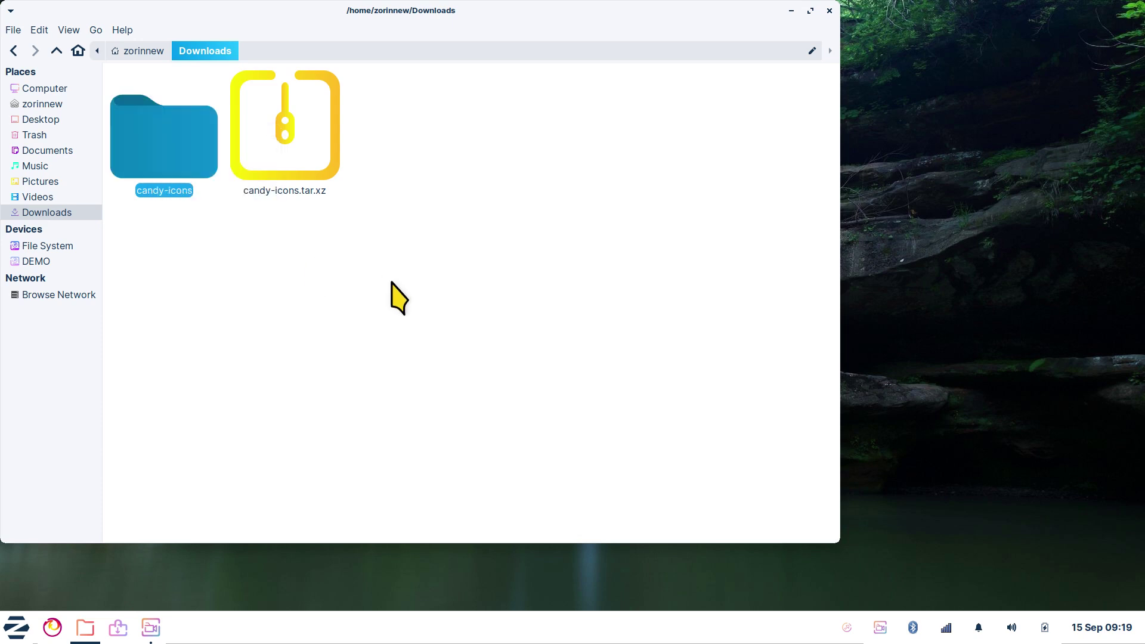
pyautogui.click(42, 107)
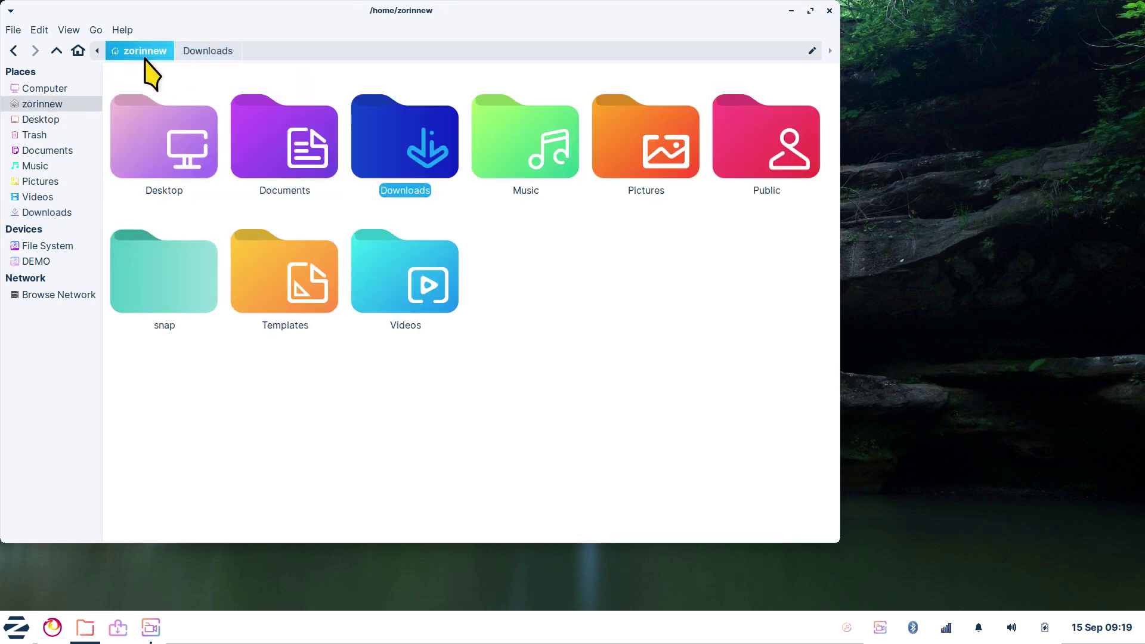
pyautogui.click(379, 377)
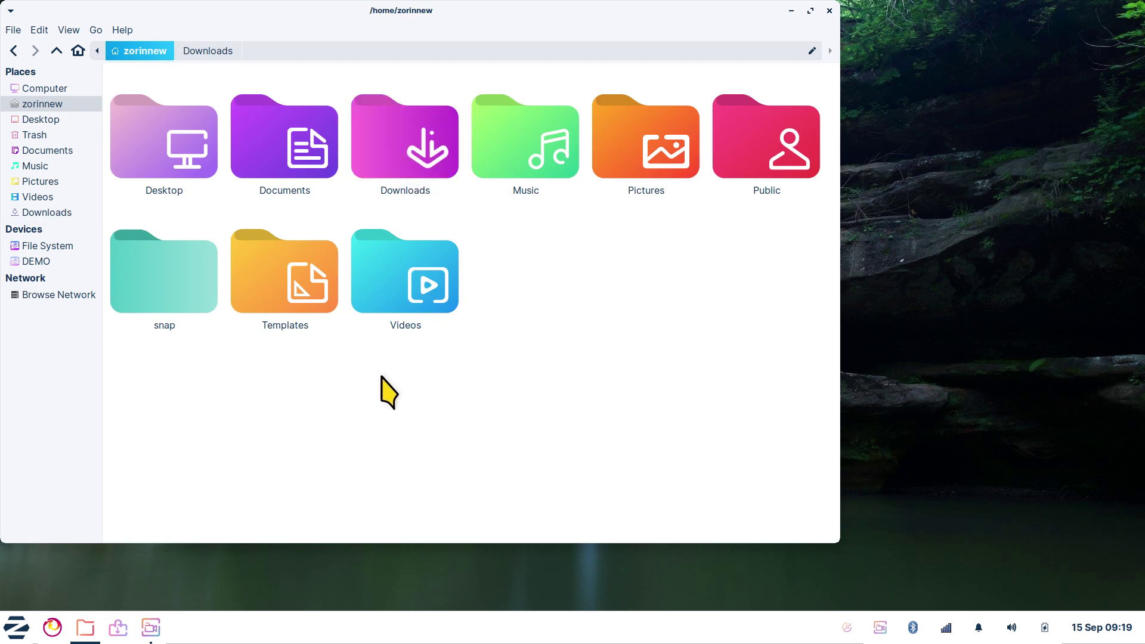
pyautogui.click(68, 31)
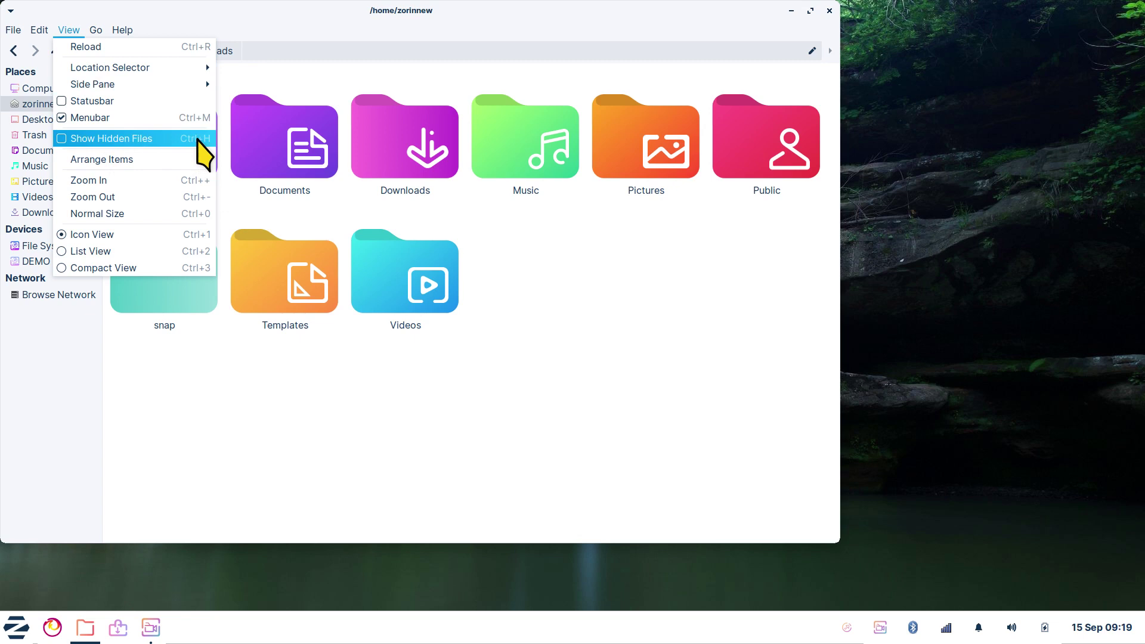
pyautogui.click(173, 51)
pyautogui.click(122, 30)
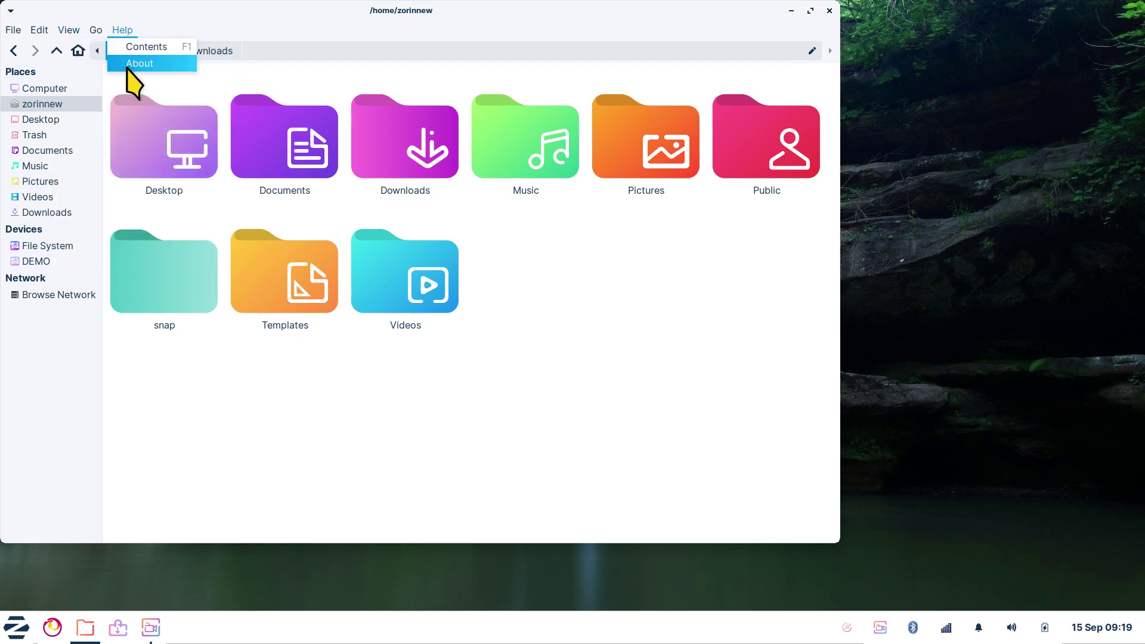
pyautogui.click(139, 63)
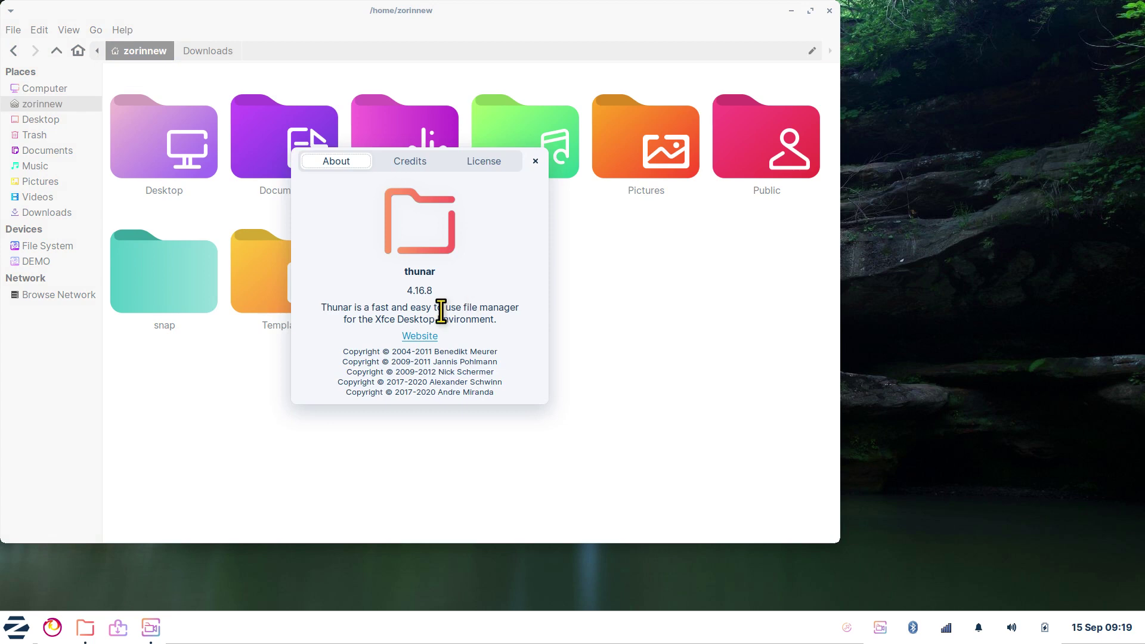
pyautogui.moveTo(375, 317); pyautogui.dragTo(550, 313)
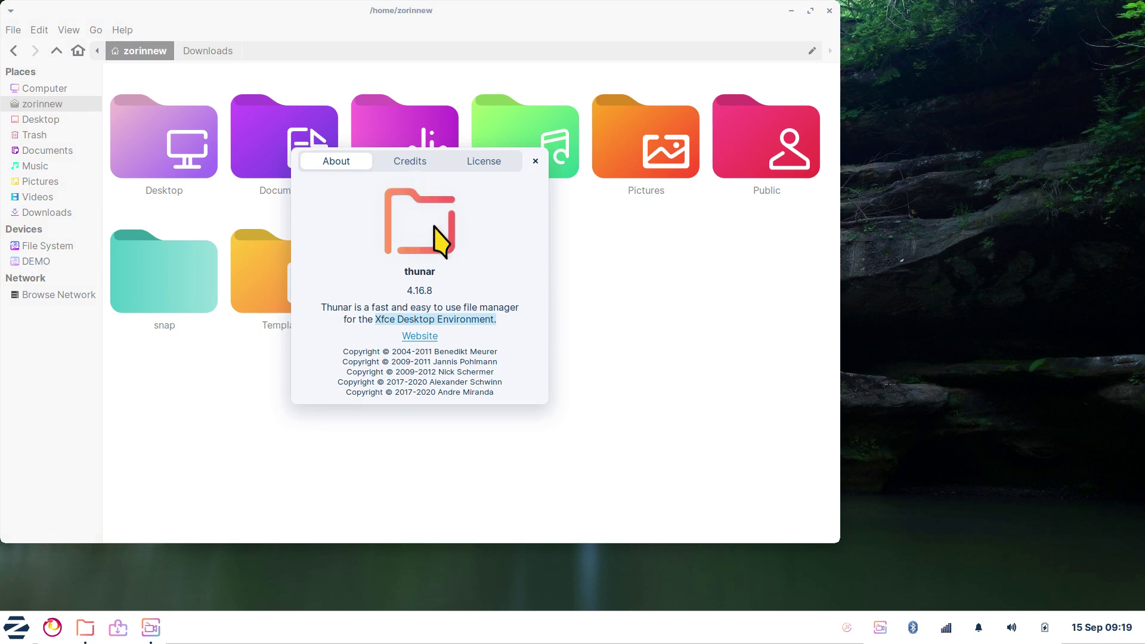
pyautogui.click(536, 161)
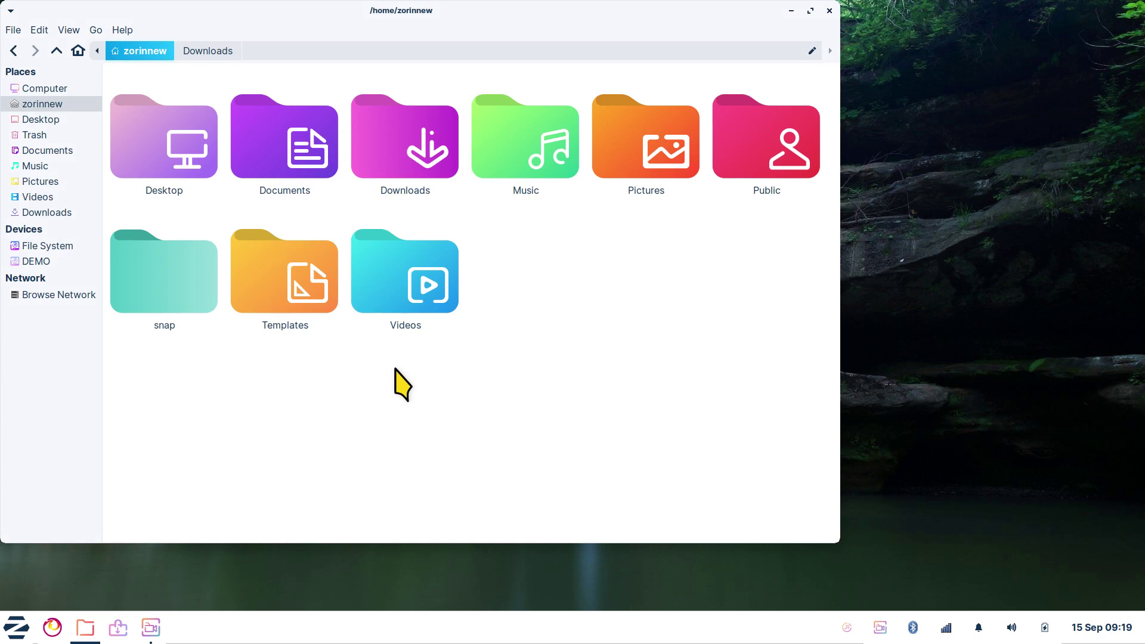
# Show hidden files with Ctrl+H, open the .icons folder and select Radioactive
pyautogui.hotkey('ctrl', 'h')
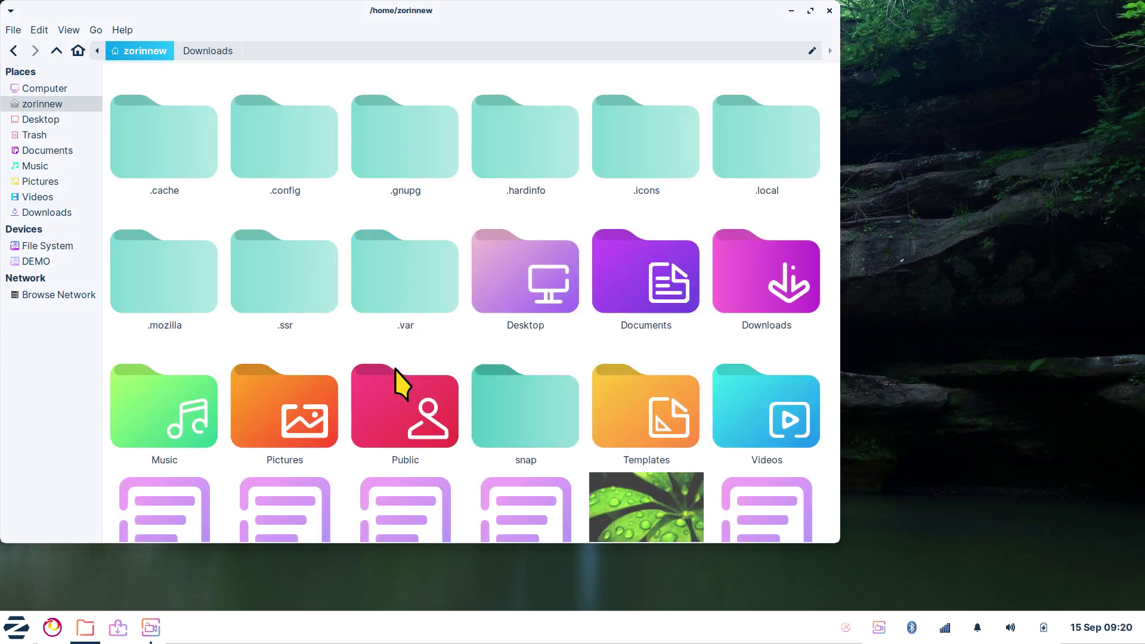
pyautogui.scroll(-1, 448, 330)
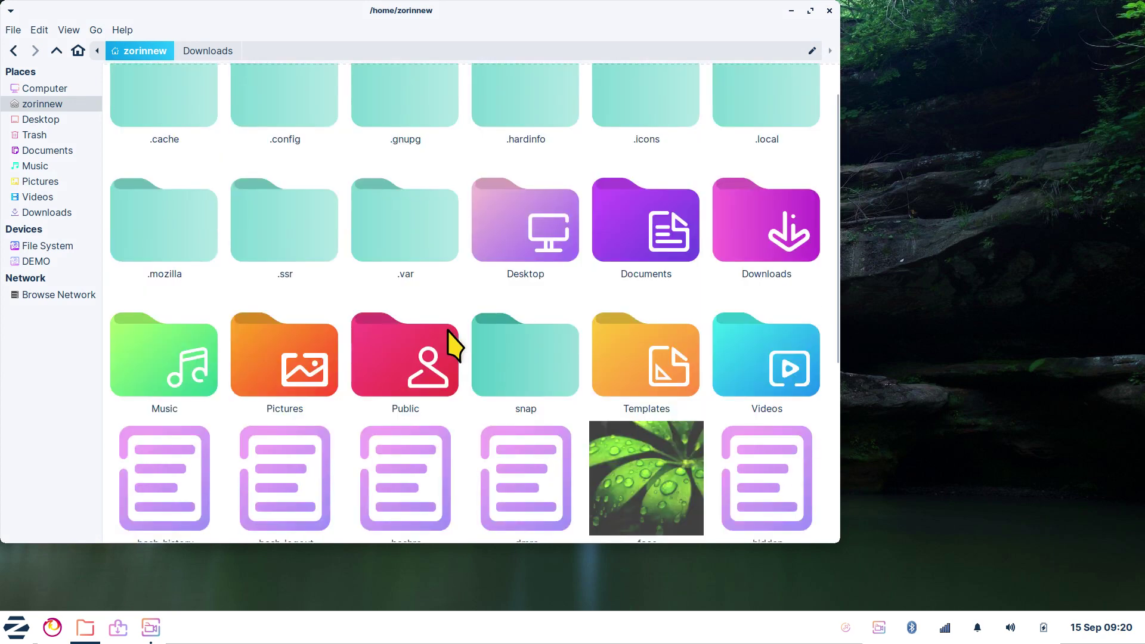
pyautogui.scroll(1, 448, 330)
pyautogui.click(641, 156)
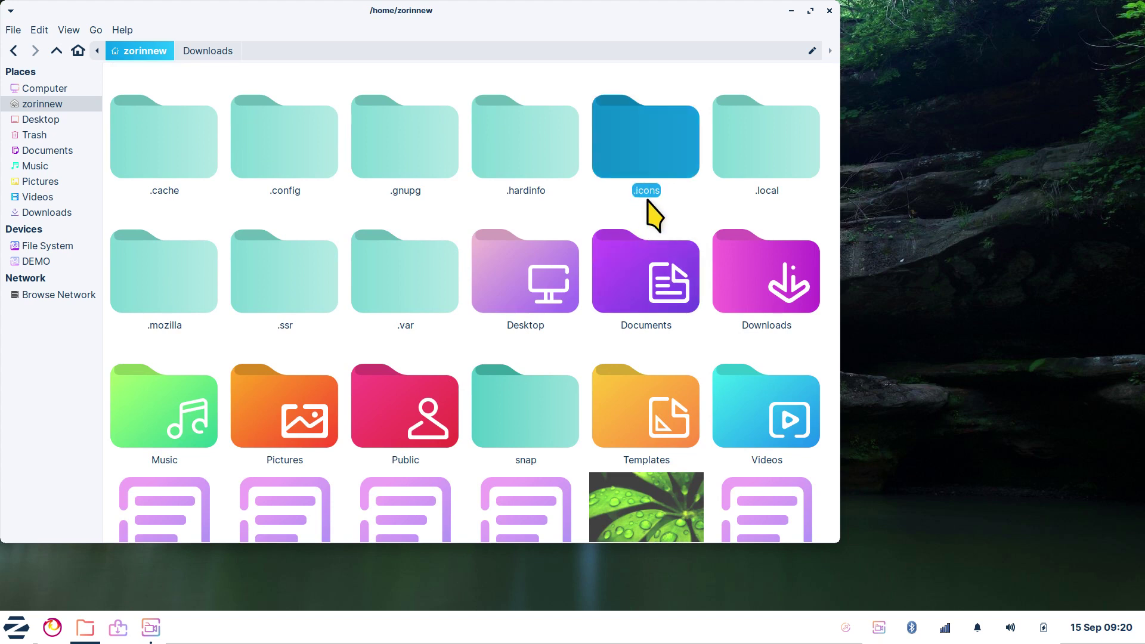
pyautogui.rightClick(434, 210)
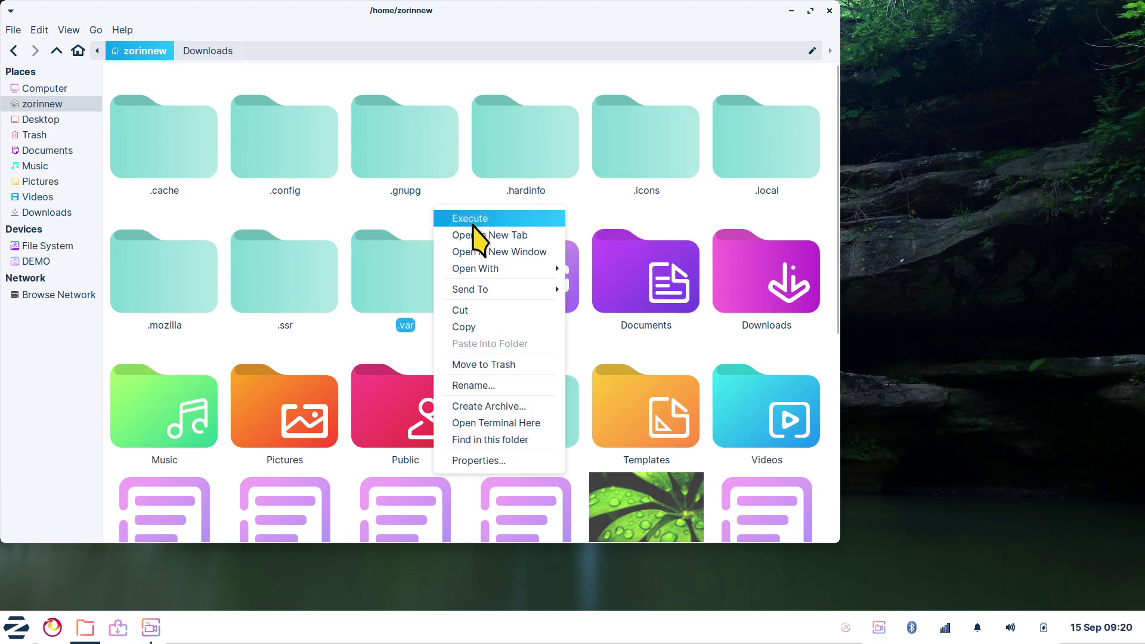
pyautogui.moveTo(544, 270)
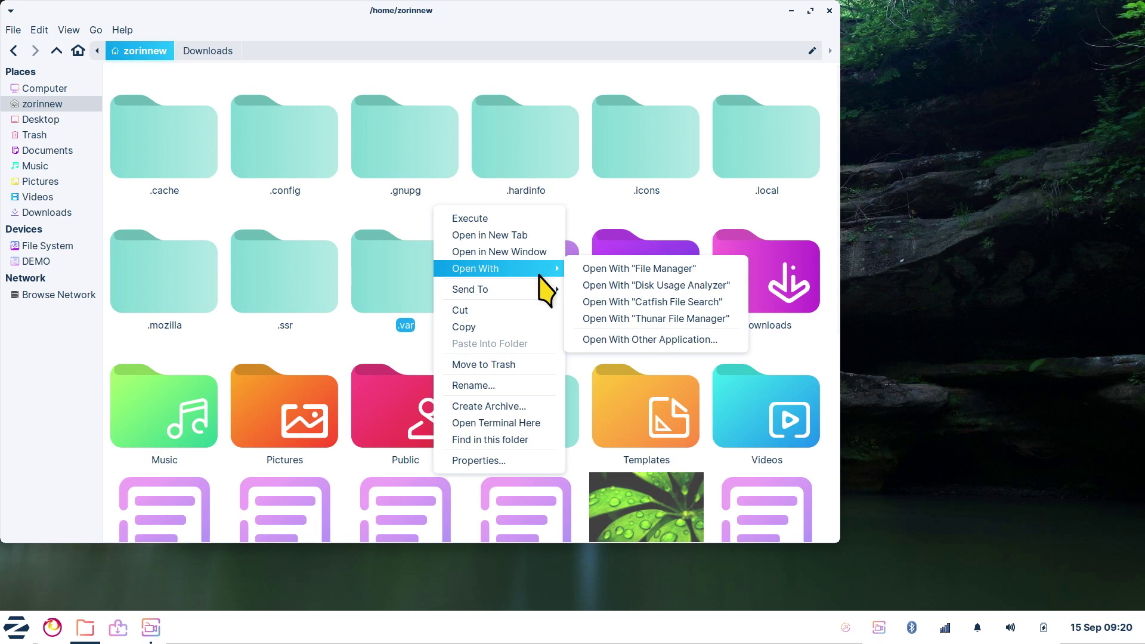
pyautogui.click(596, 208)
pyautogui.rightClick(593, 198)
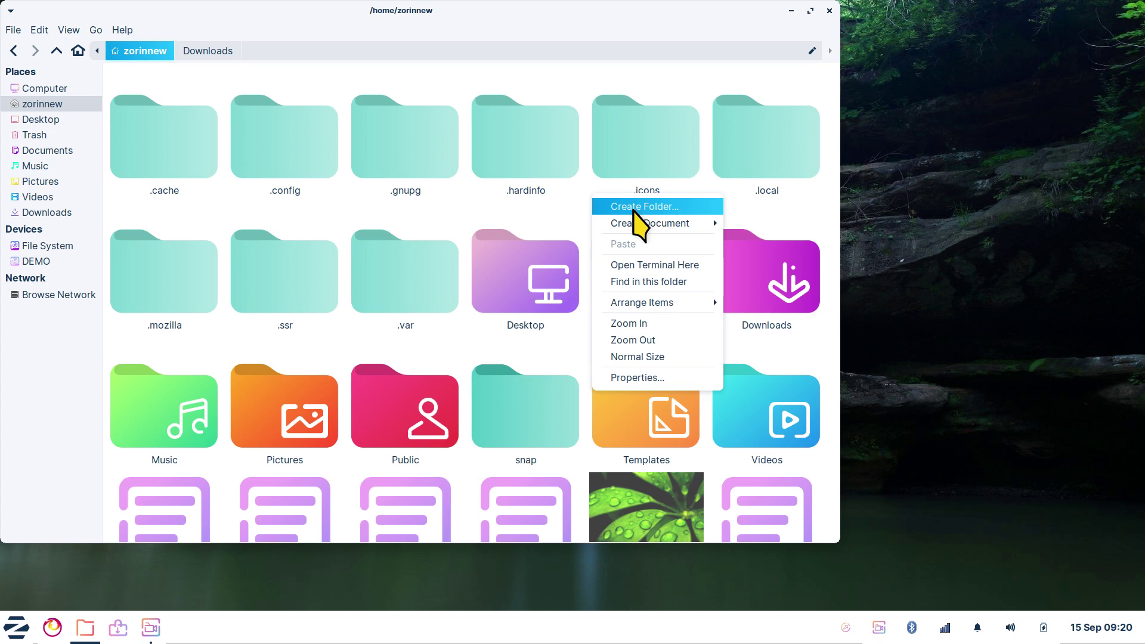
pyautogui.click(581, 224)
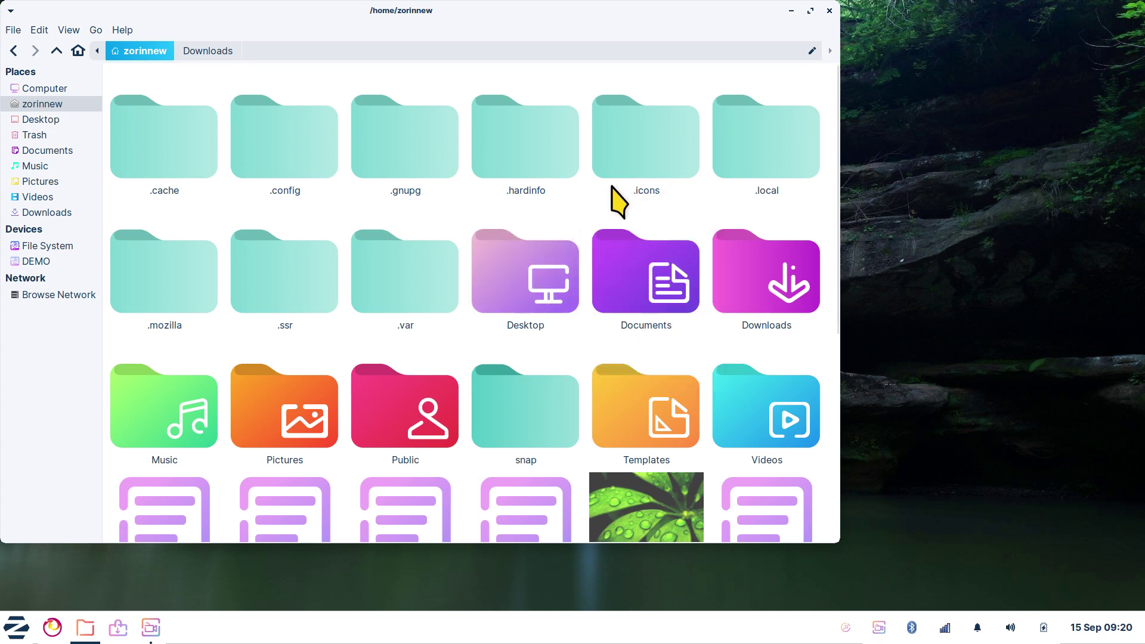
pyautogui.doubleClick(629, 138)
pyautogui.click(263, 149)
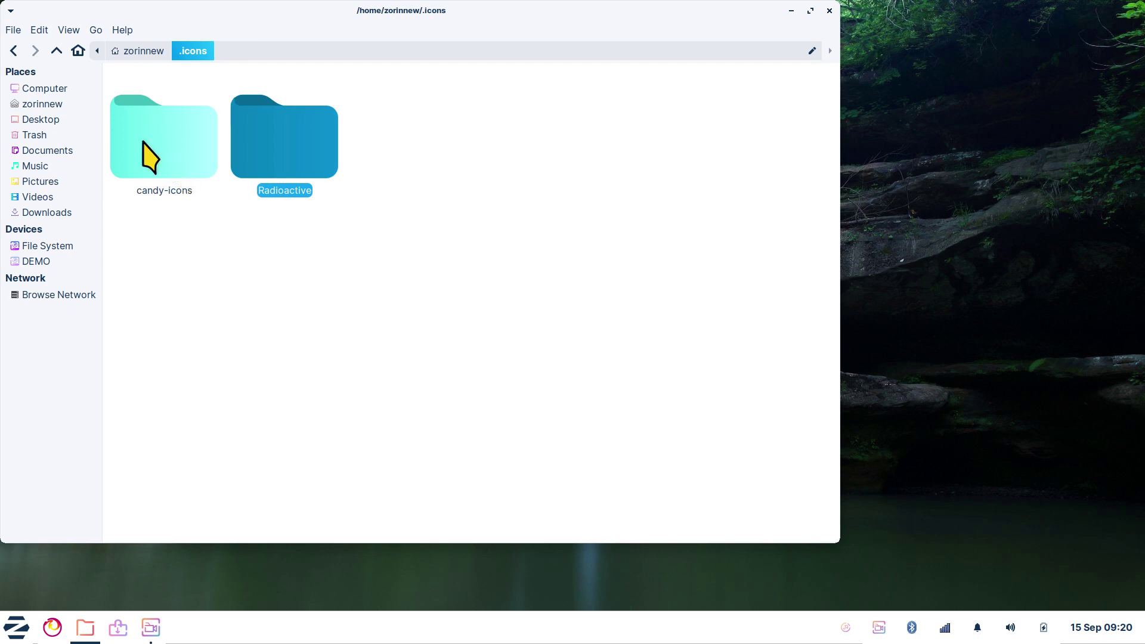
# Copy the candy-icons folder from Downloads
pyautogui.click(50, 214)
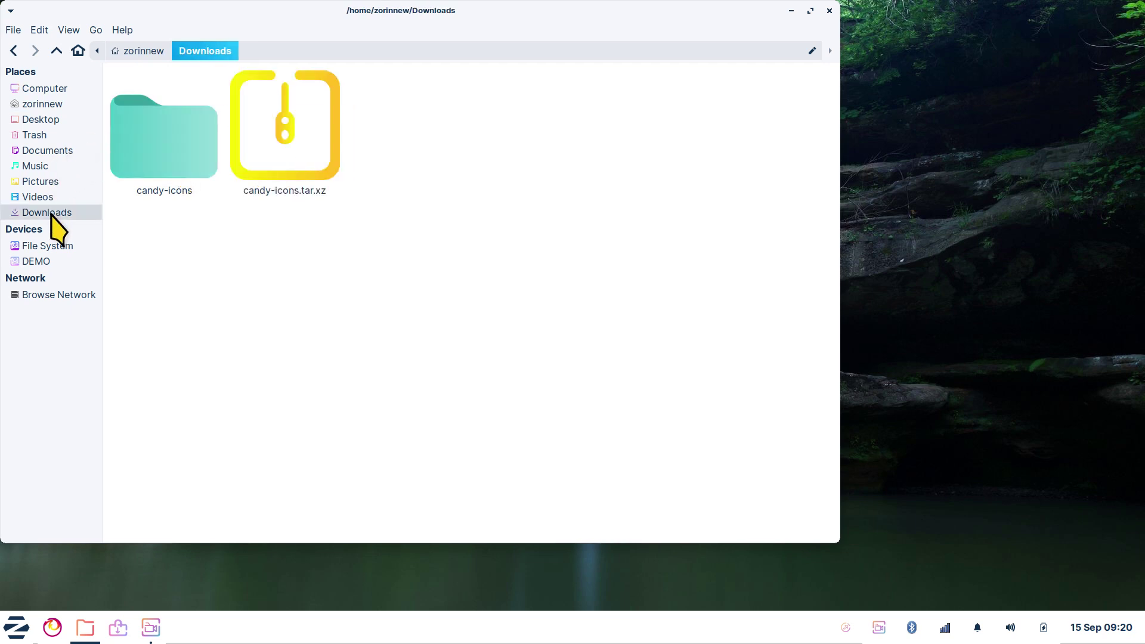
pyautogui.click(146, 152)
pyautogui.rightClick(141, 139)
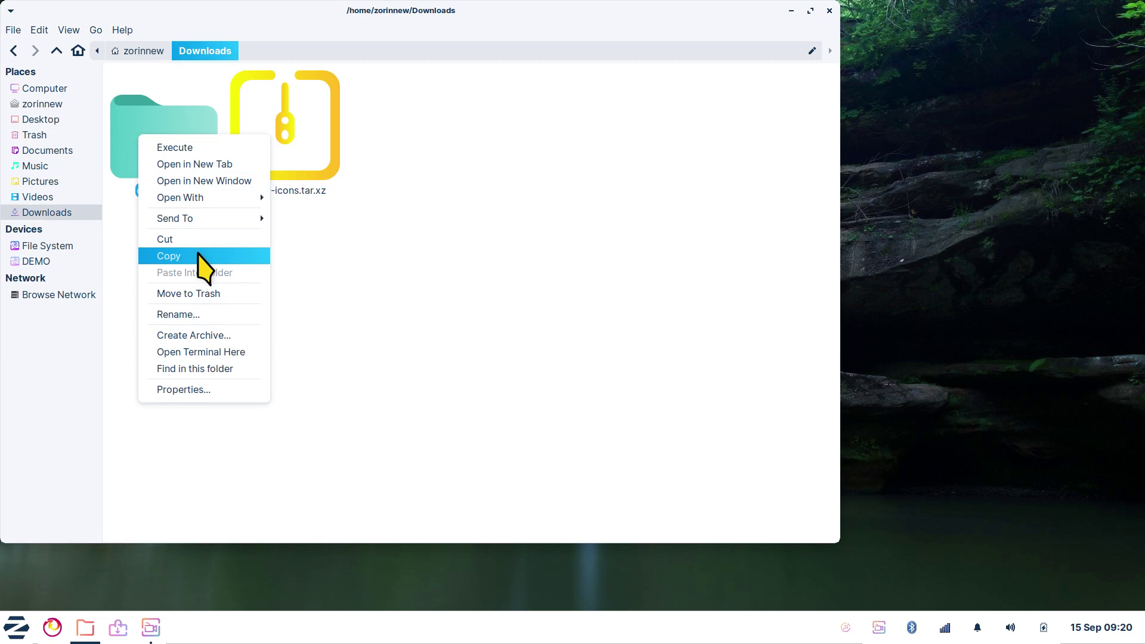
pyautogui.click(45, 88)
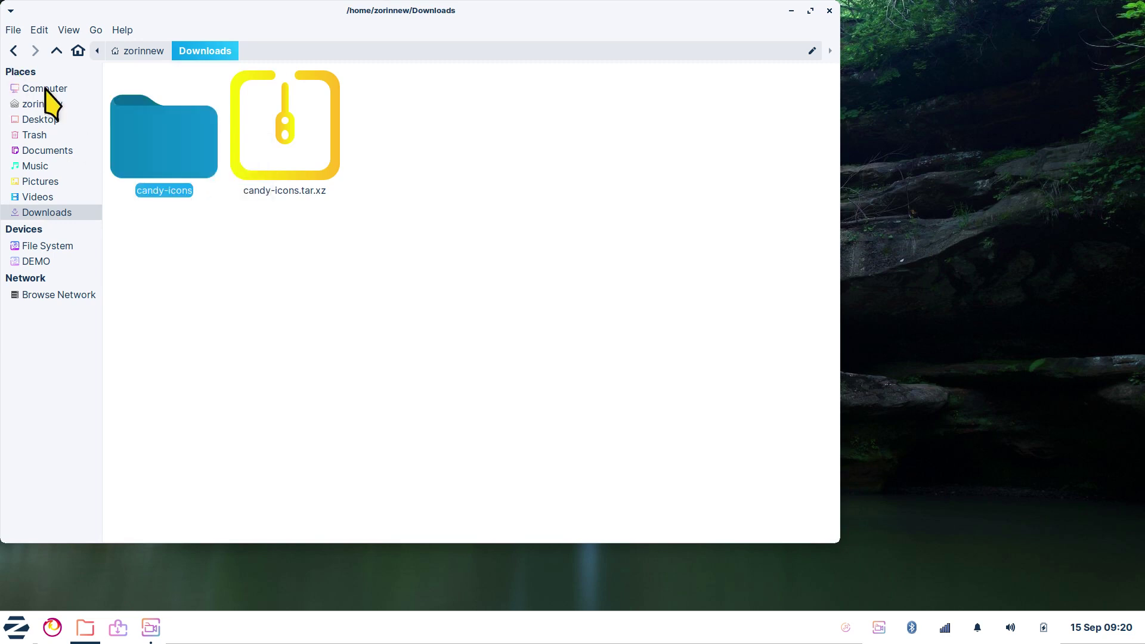
# Open the home folder's .icons to confirm candy-icons and Radioactive, then close Thunar
pyautogui.click(46, 91)
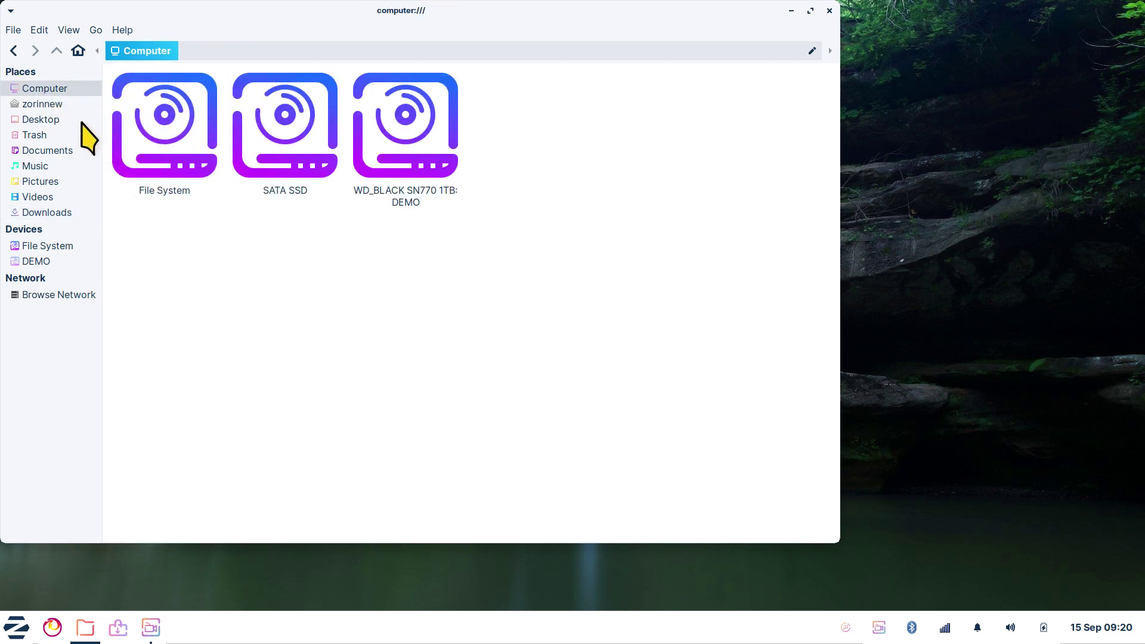
pyautogui.click(38, 103)
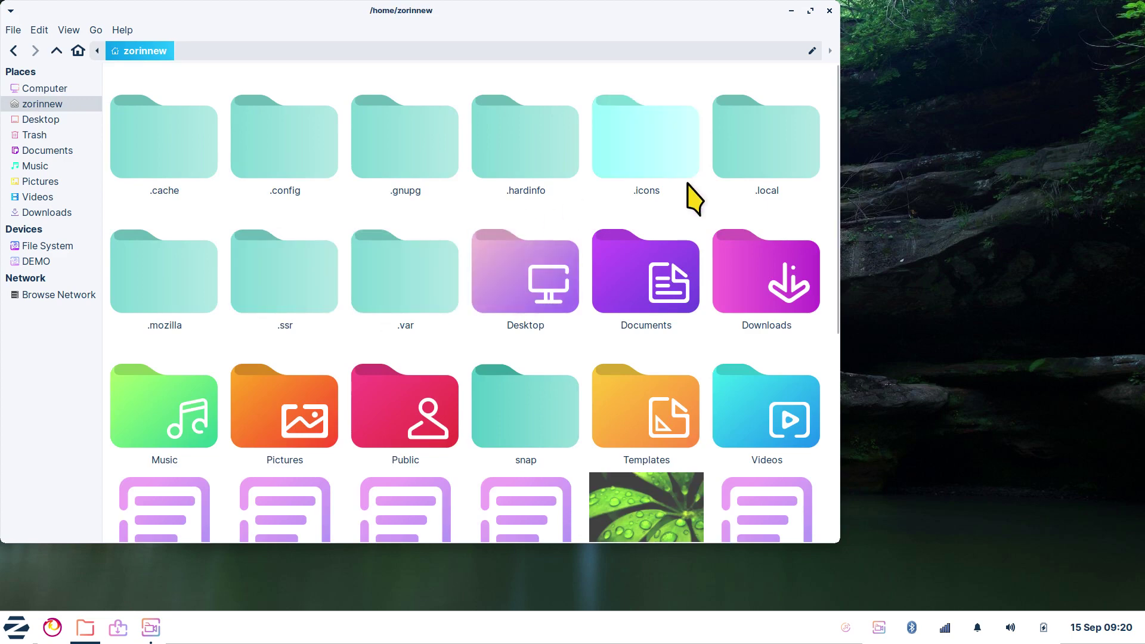
pyautogui.click(654, 143)
pyautogui.doubleClick(653, 143)
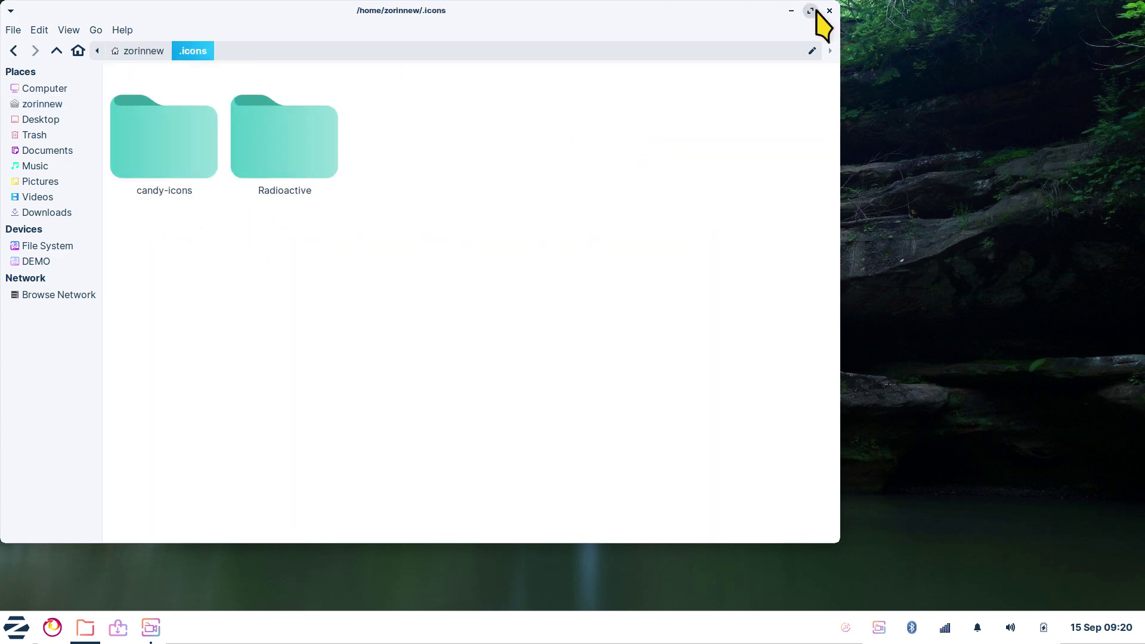
pyautogui.click(829, 11)
pyautogui.click(16, 627)
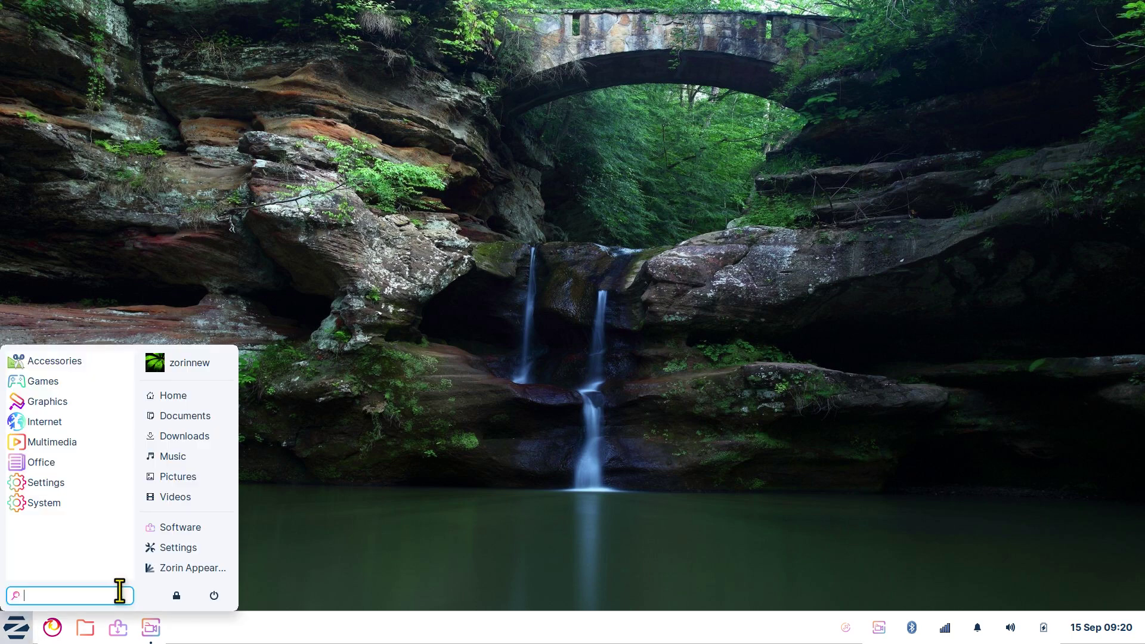
pyautogui.click(179, 544)
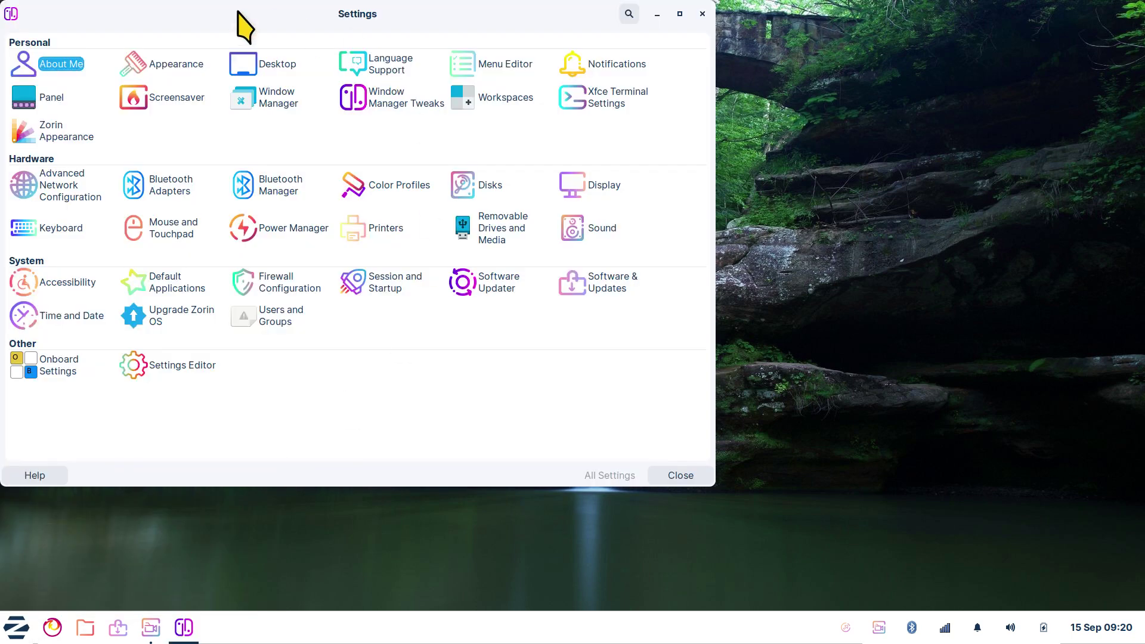
pyautogui.click(173, 64)
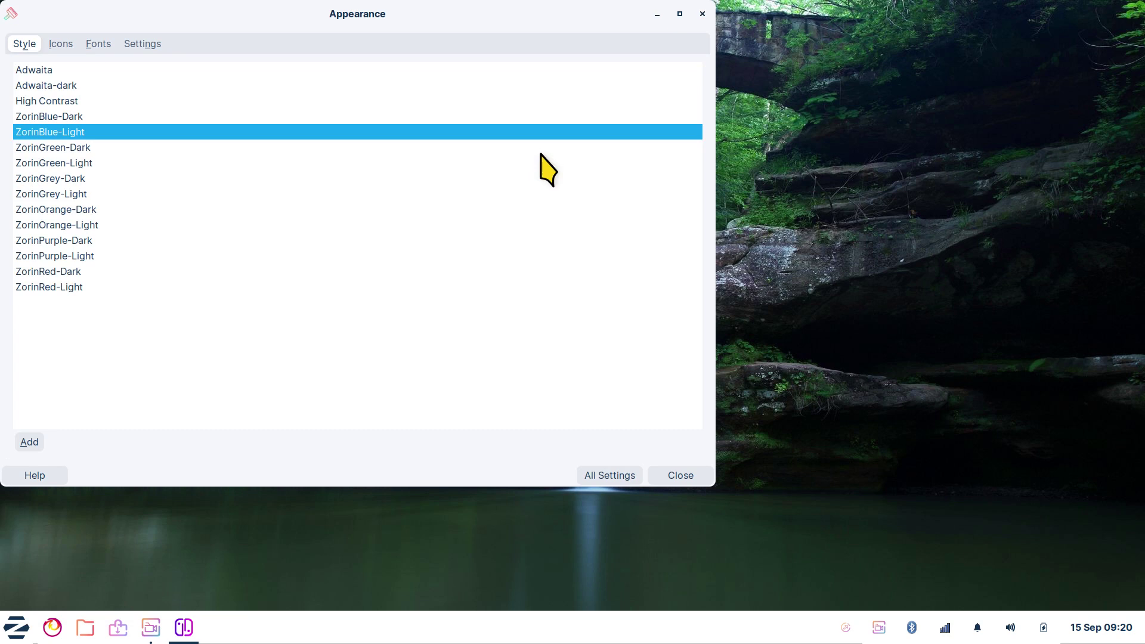
pyautogui.click(60, 46)
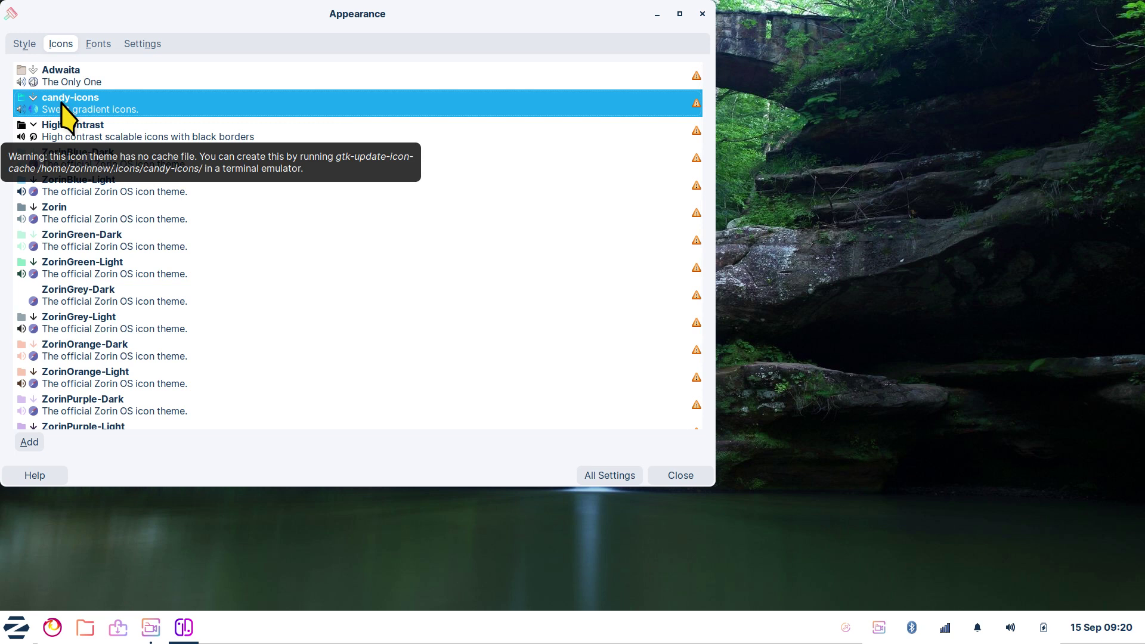
pyautogui.click(702, 14)
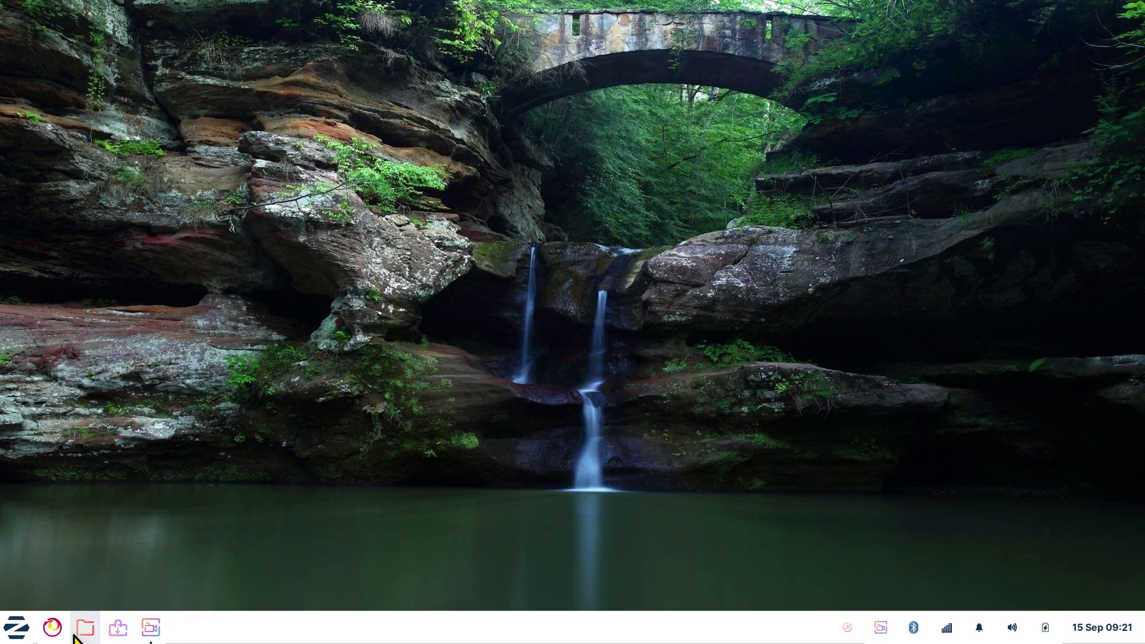
pyautogui.click(52, 629)
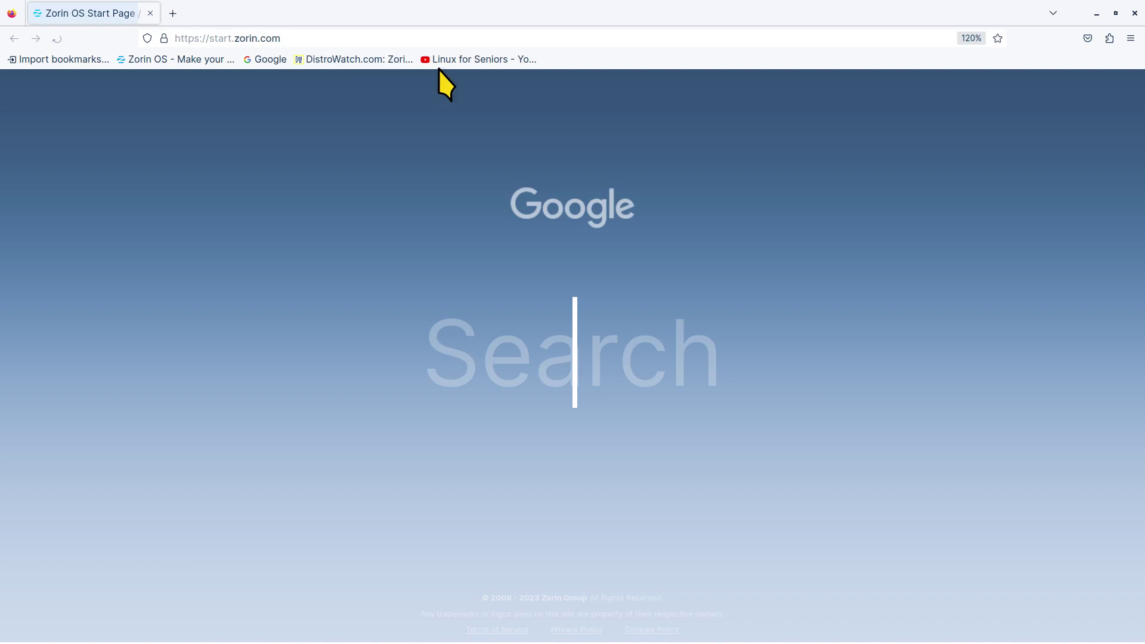
pyautogui.click(482, 62)
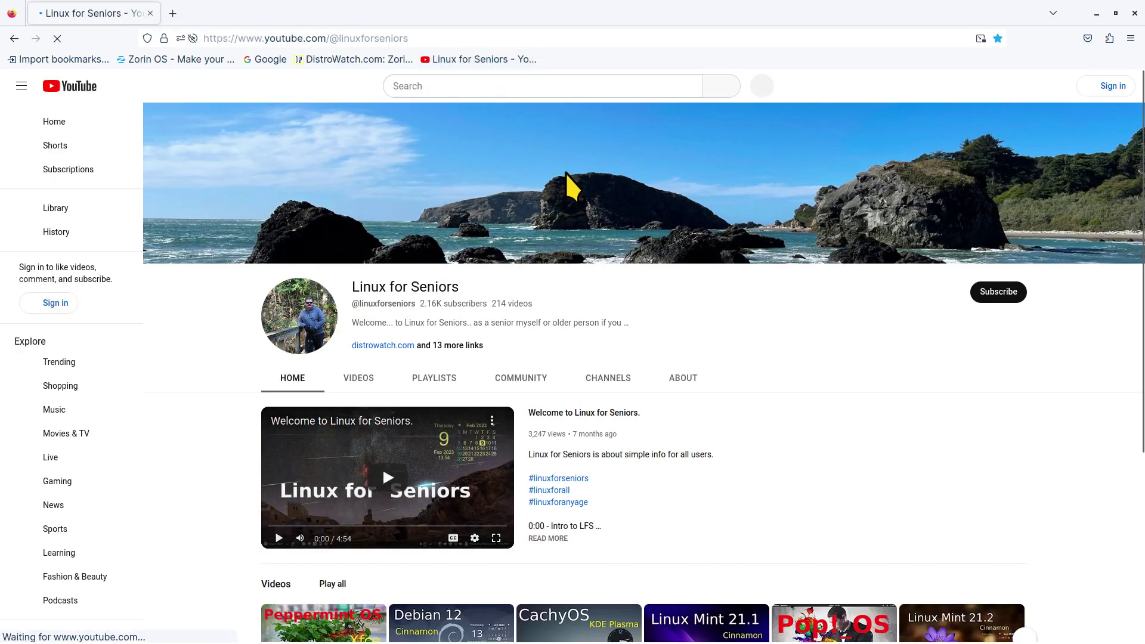
pyautogui.click(682, 388)
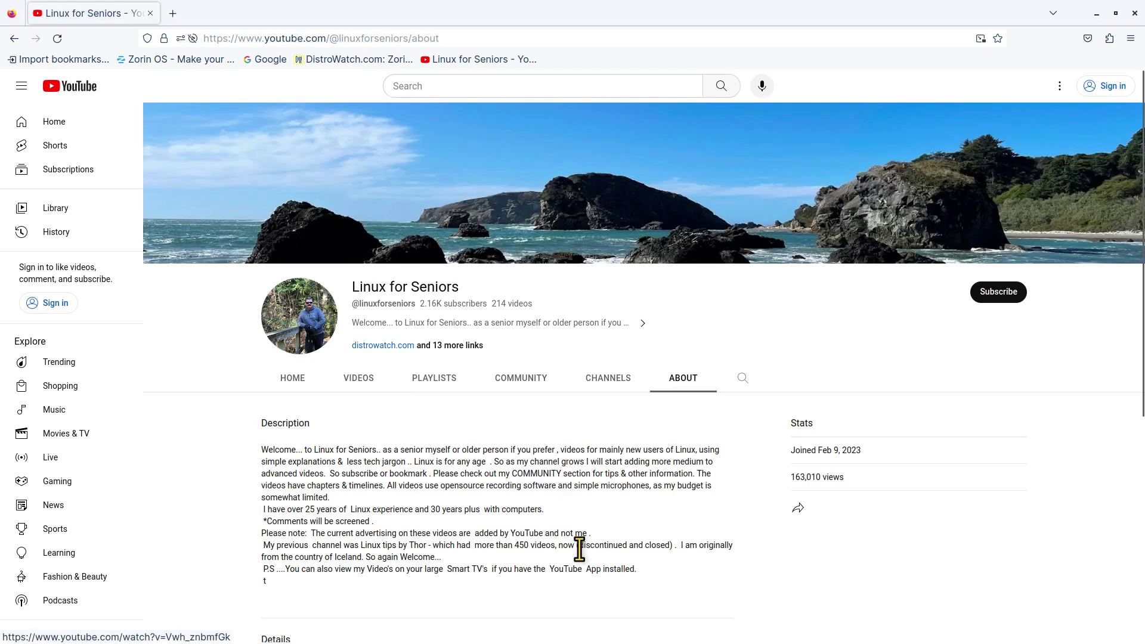
pyautogui.scroll(-5, 652, 411)
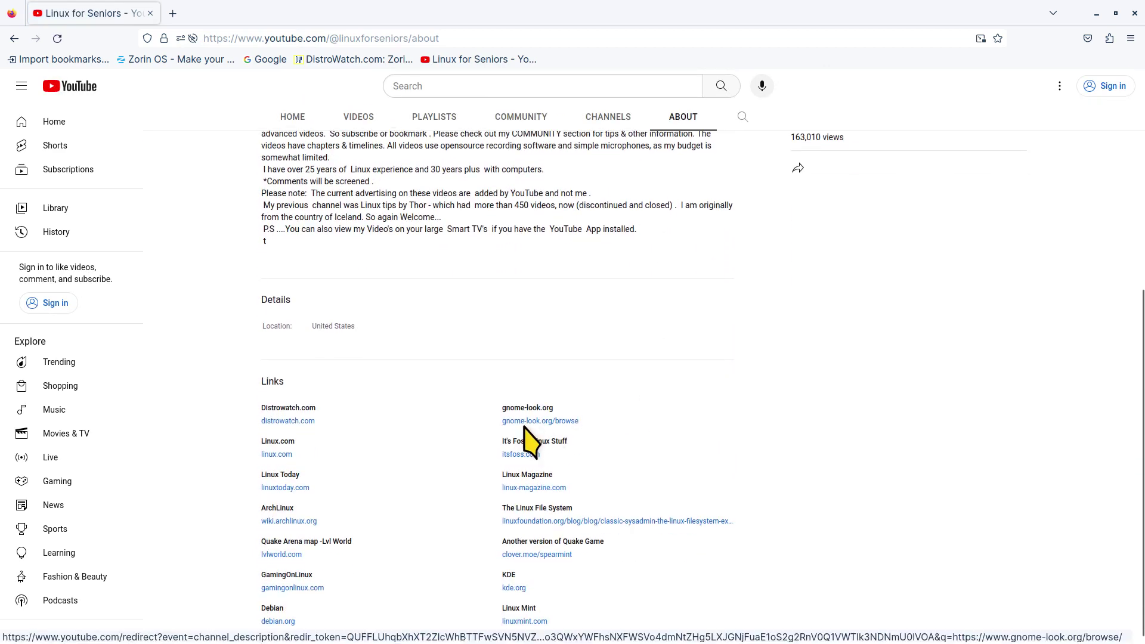
pyautogui.click(525, 422)
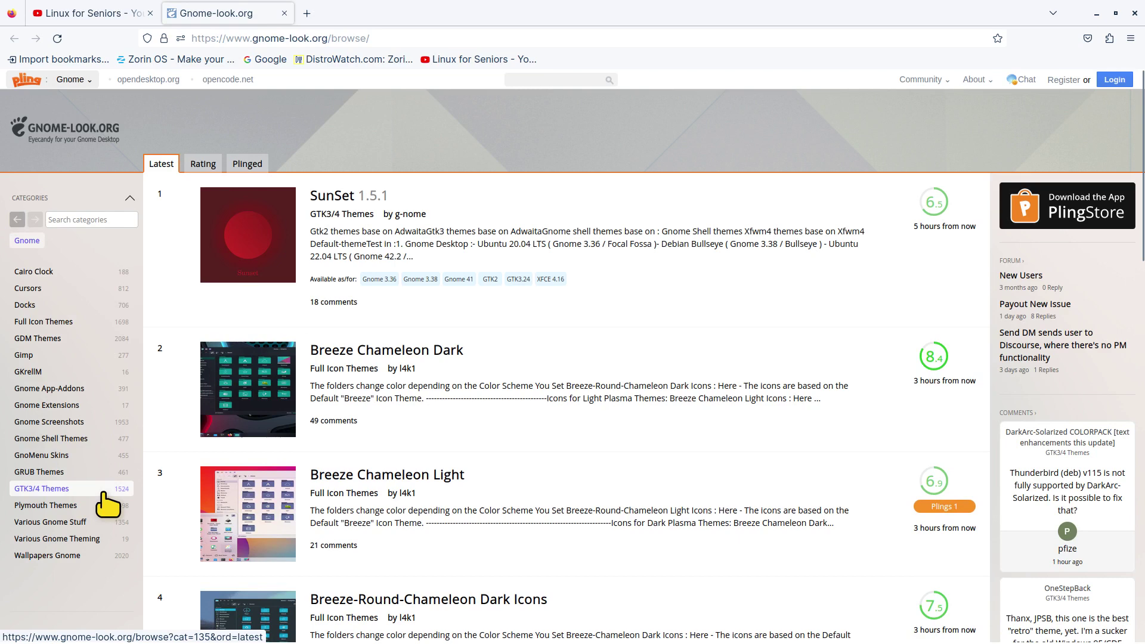
pyautogui.click(103, 490)
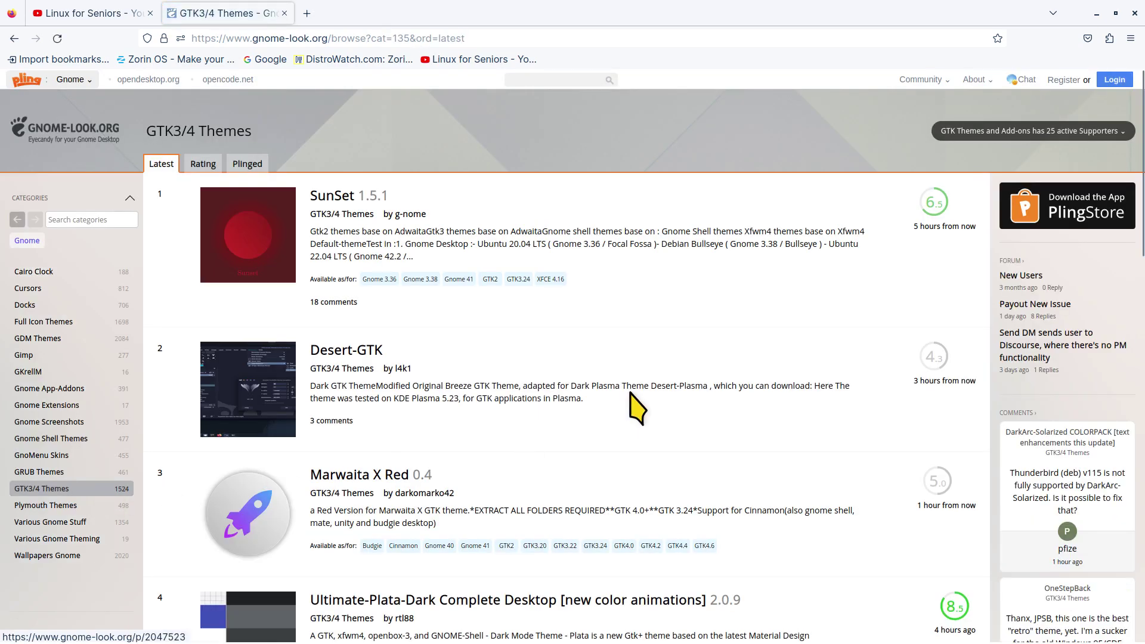
pyautogui.scroll(-7, 564, 373)
pyautogui.scroll(-11, 563, 373)
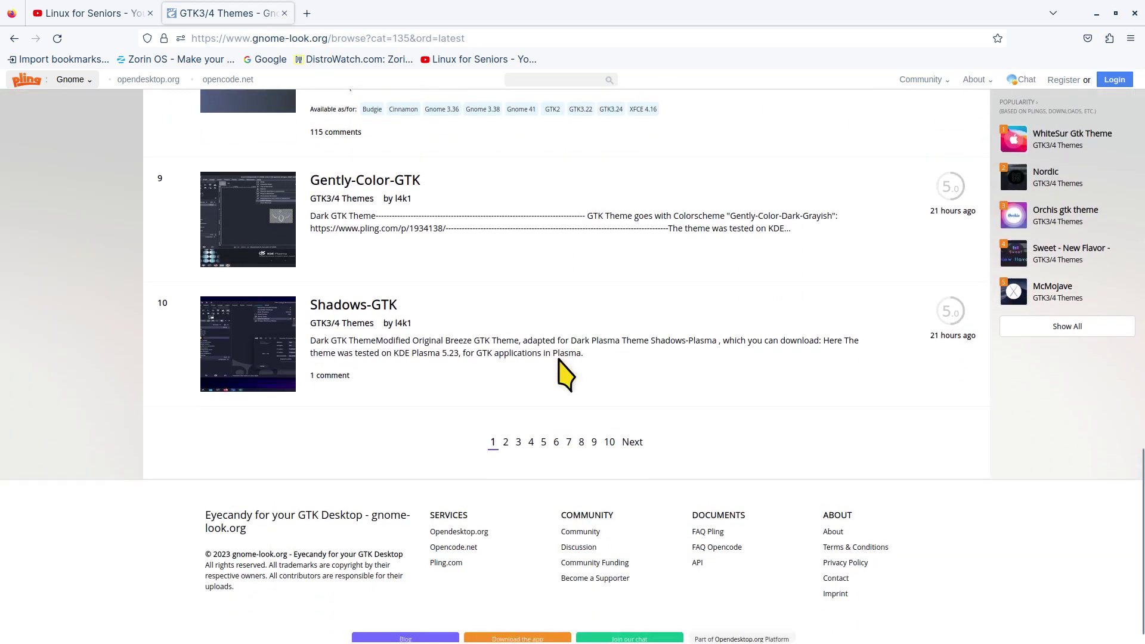
pyautogui.scroll(18, 558, 357)
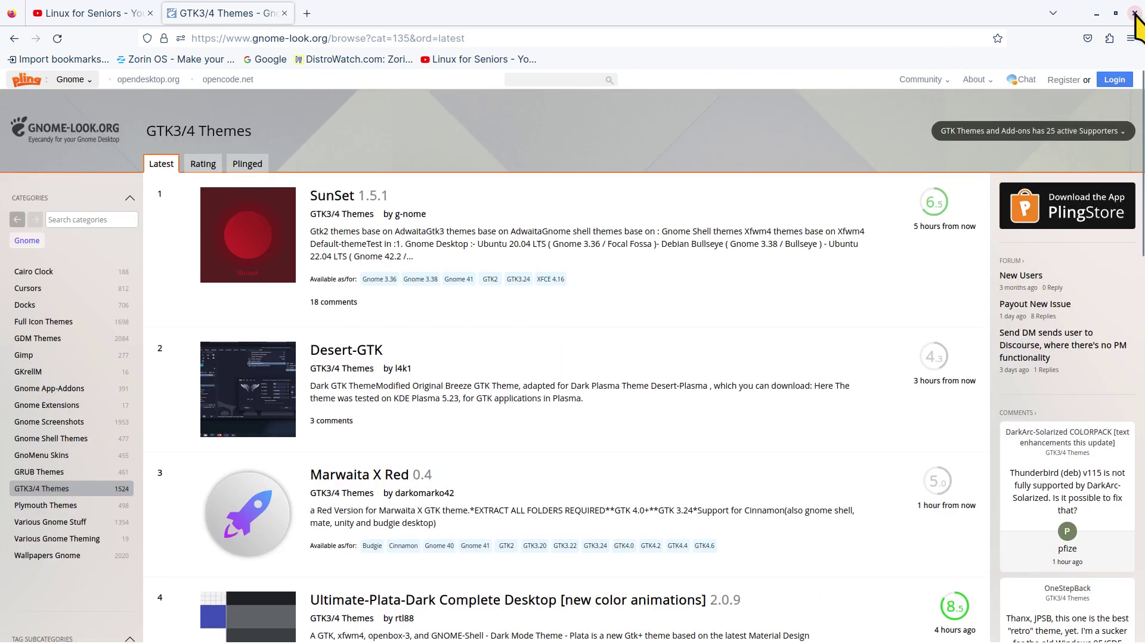
pyautogui.click(1134, 13)
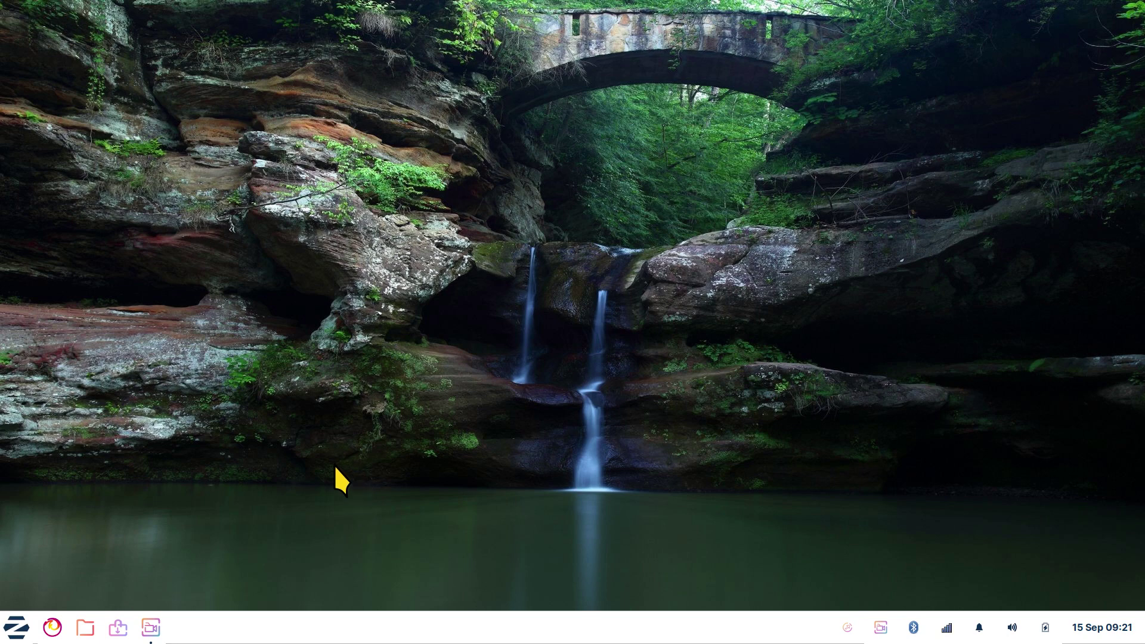
# Open Appearance from the Settings Manager and move its window toward the screen centre
pyautogui.click(17, 636)
pyautogui.click(177, 548)
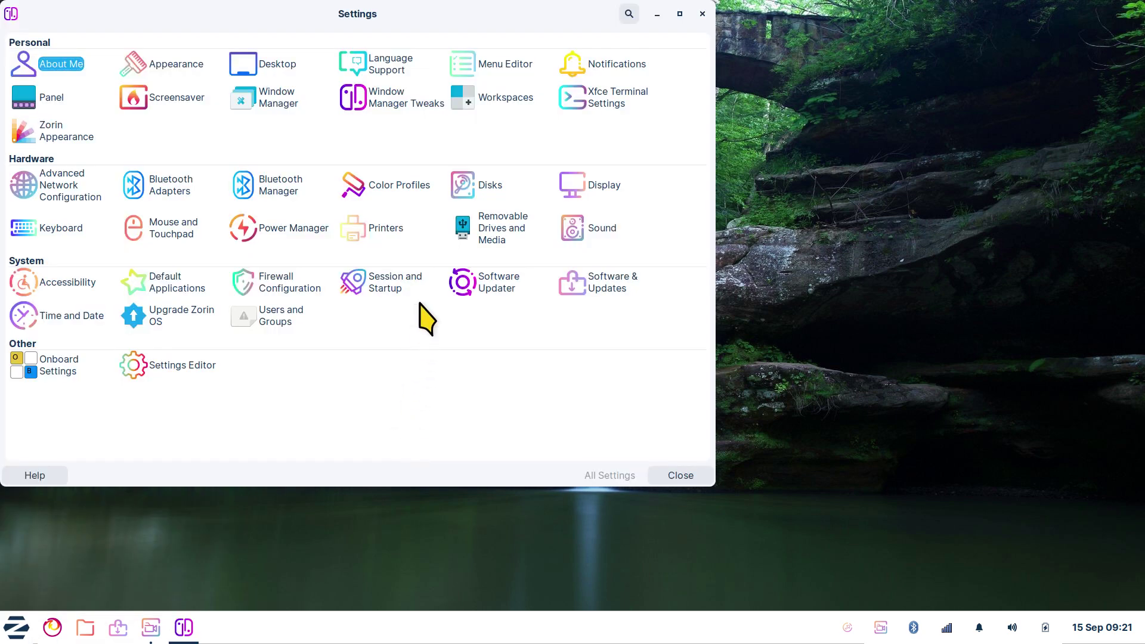
pyautogui.click(156, 69)
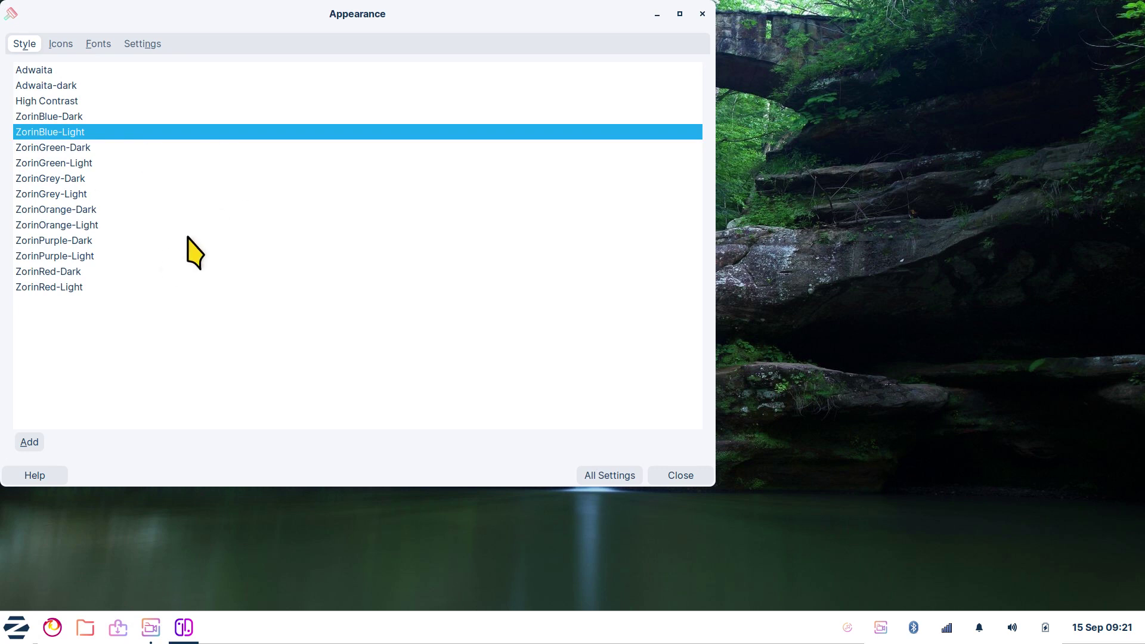
pyautogui.moveTo(251, 13); pyautogui.dragTo(409, 72)
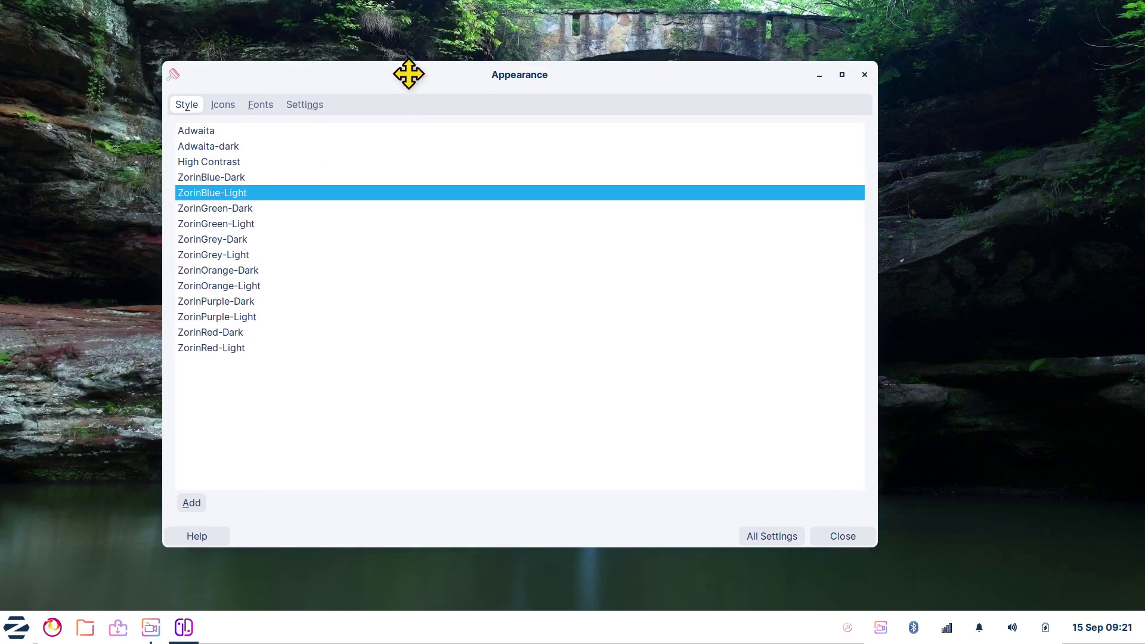
# Capture the active Appearance window and save it to the Desktop as Screenshot_2023-09-15_09-22-09.png
pyautogui.click(10, 635)
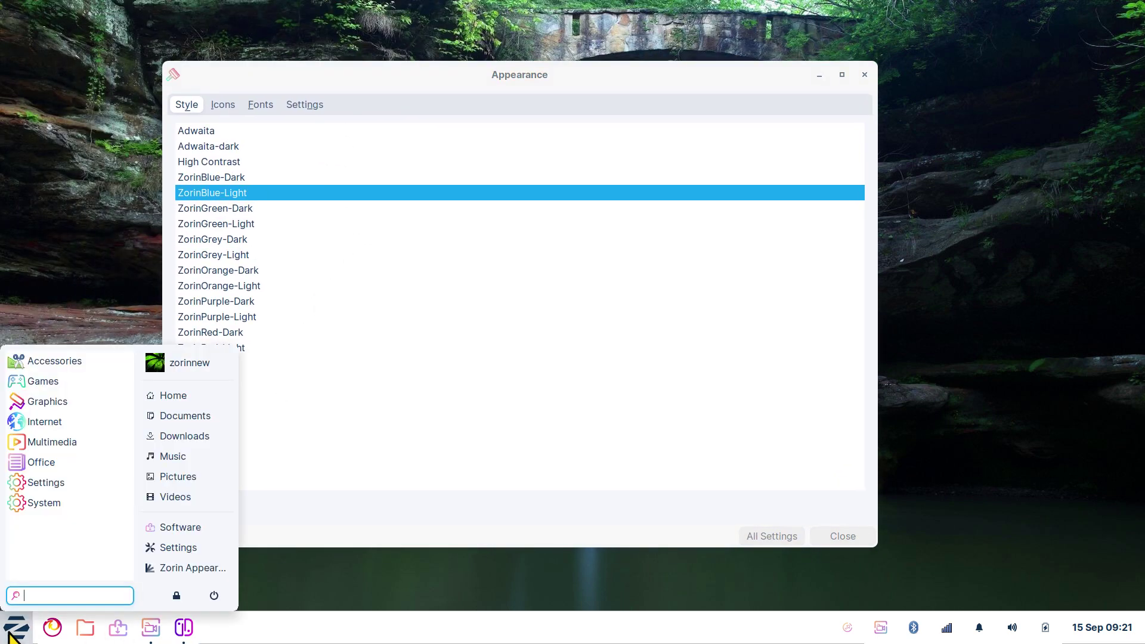
pyautogui.write('c')
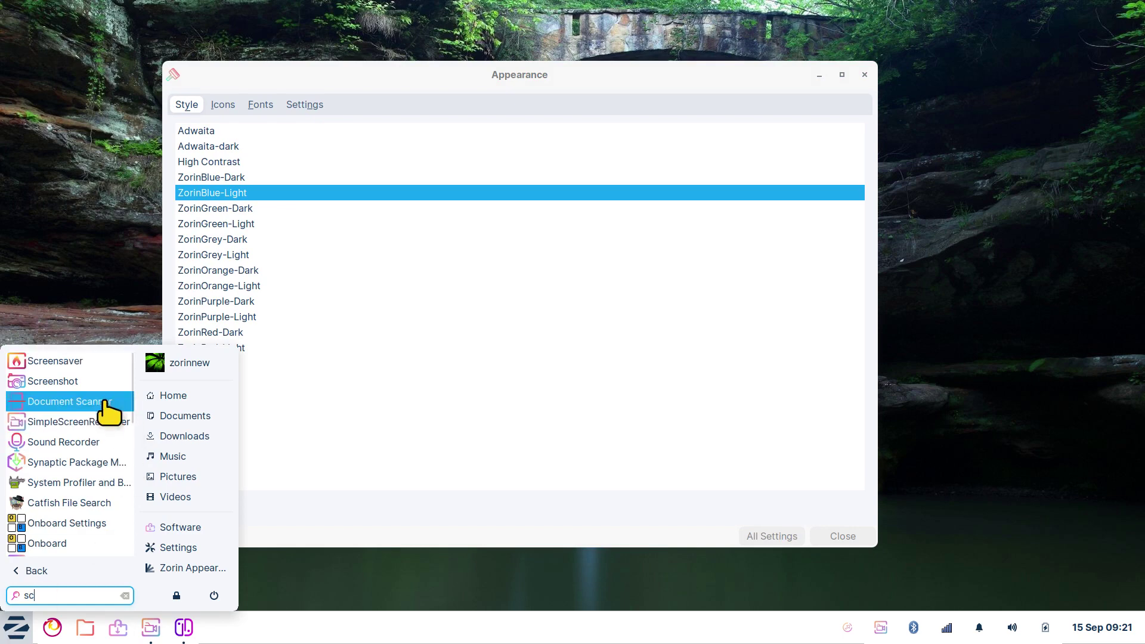
pyautogui.click(45, 385)
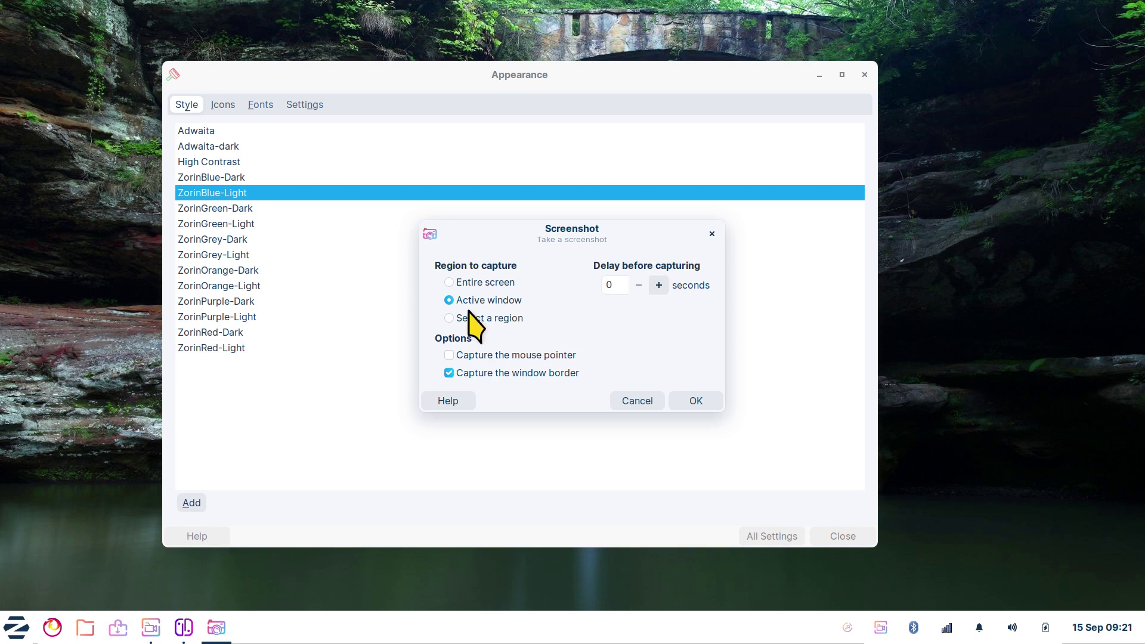
pyautogui.moveTo(533, 233); pyautogui.dragTo(500, 232)
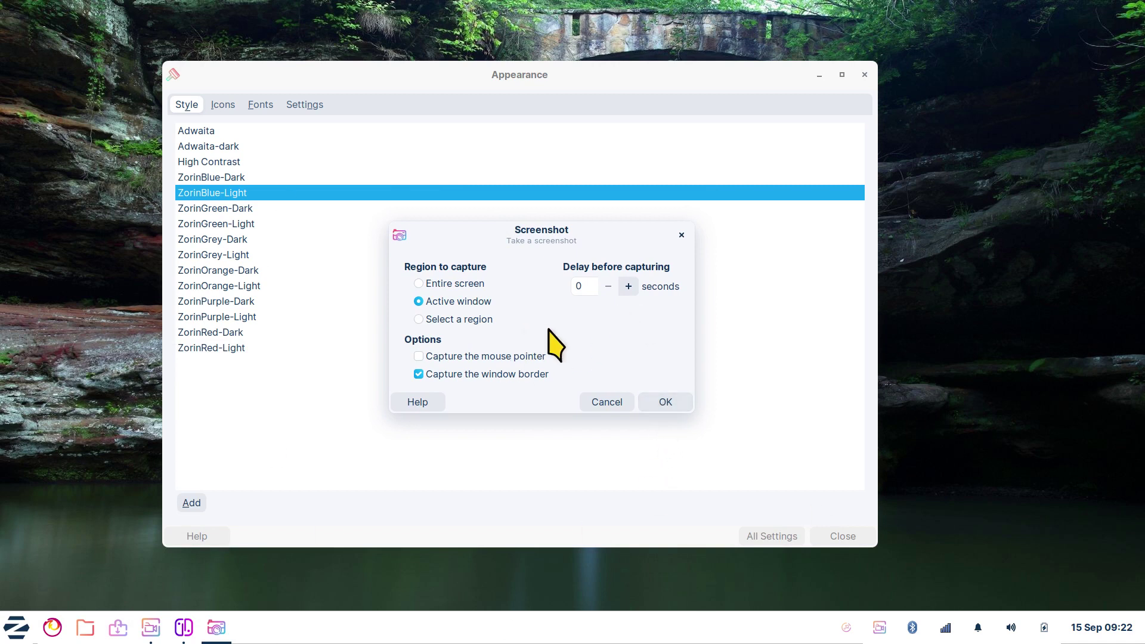
pyautogui.click(669, 402)
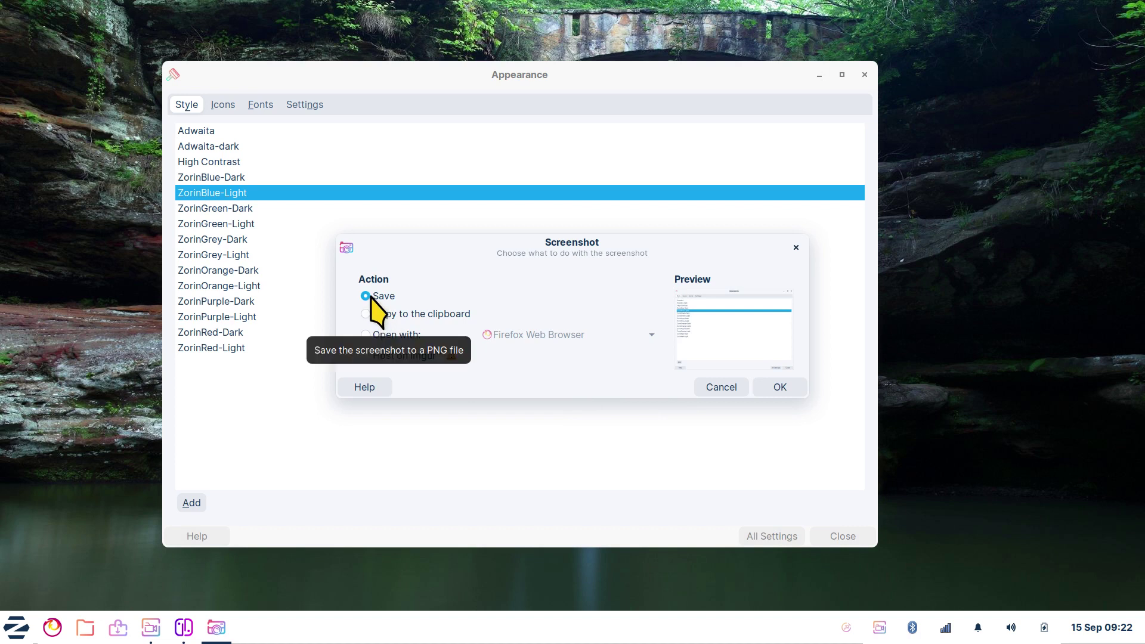
pyautogui.click(784, 388)
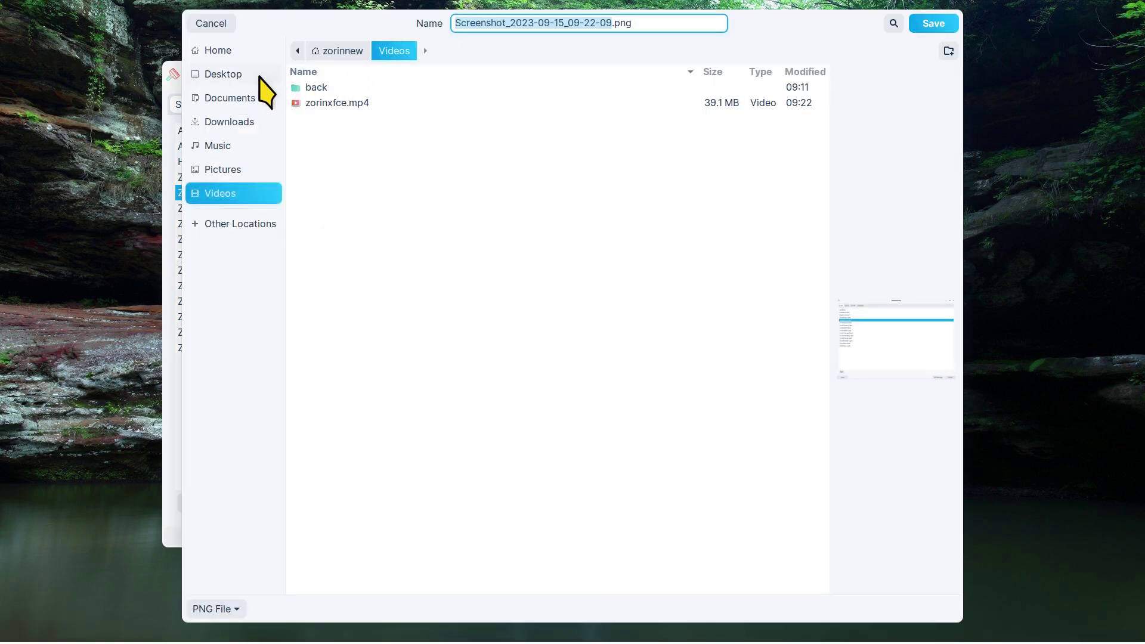
pyautogui.click(237, 76)
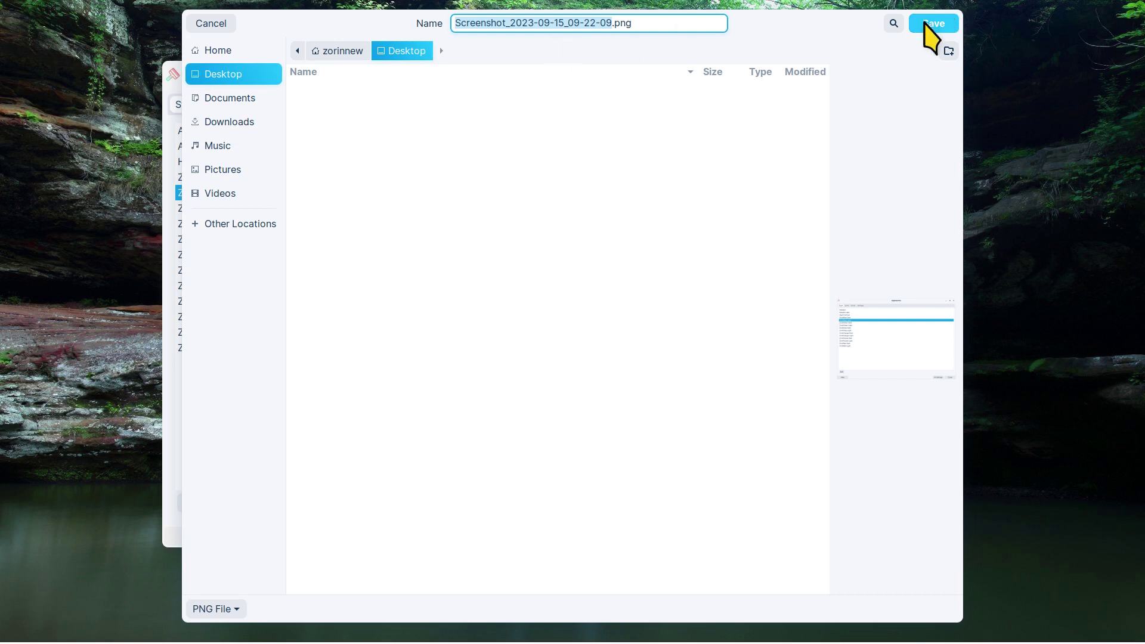
pyautogui.click(924, 24)
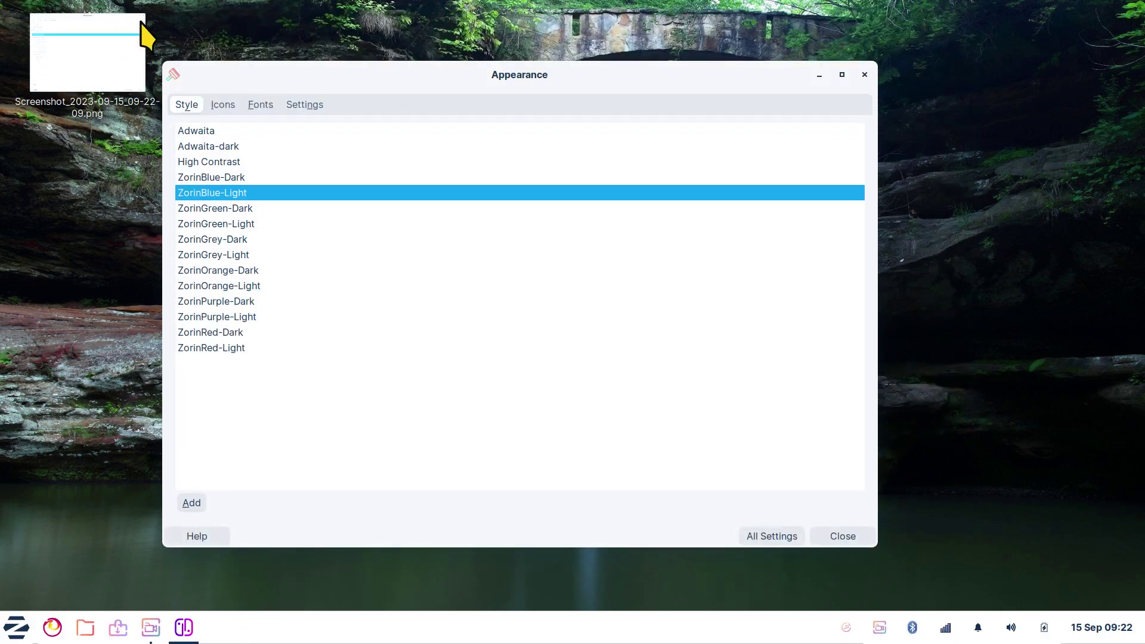
# Show the Icons tab and save an active-window capture to the Desktop as Screenshot_2023-09-15_09-22-41.png
pyautogui.moveTo(413, 76); pyautogui.dragTo(527, 52)
pyautogui.click(338, 80)
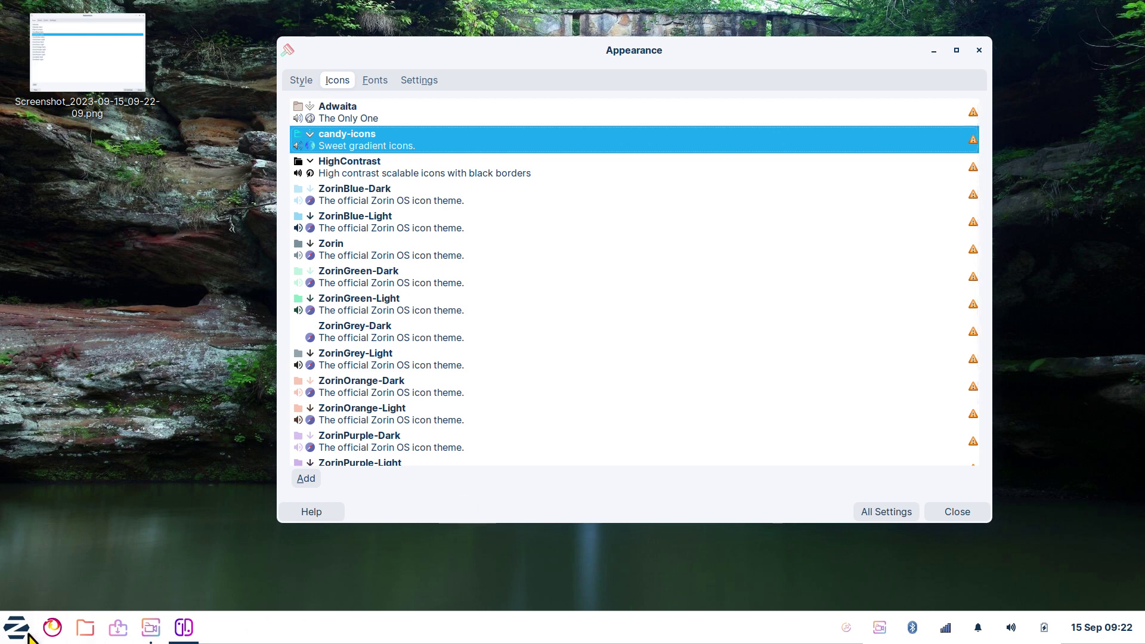
pyautogui.click(17, 634)
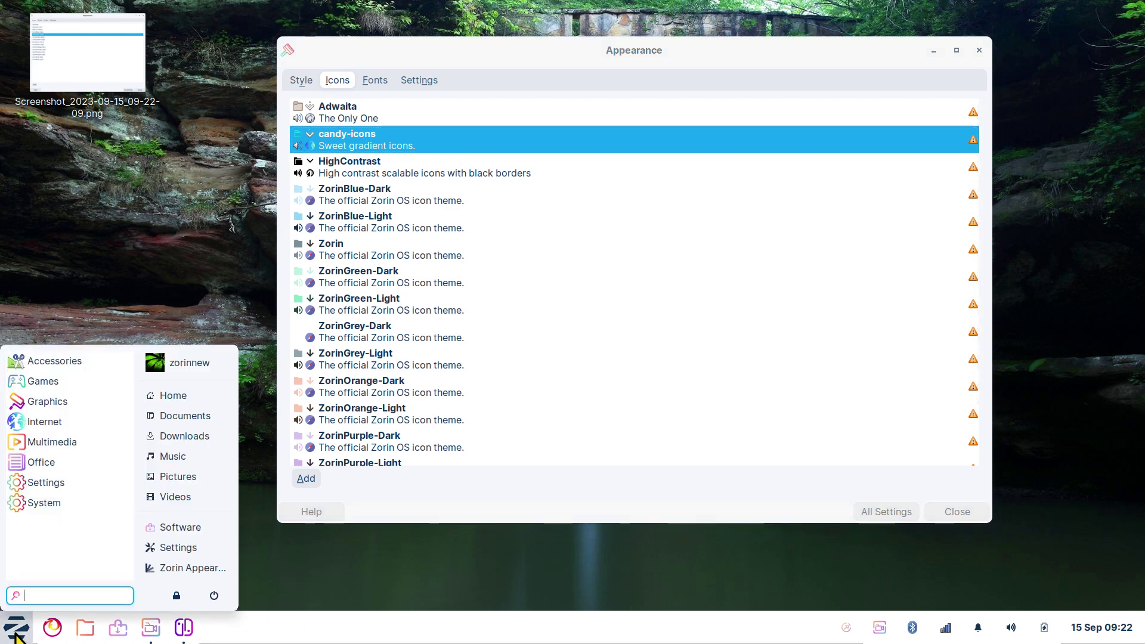
pyautogui.write('sc')
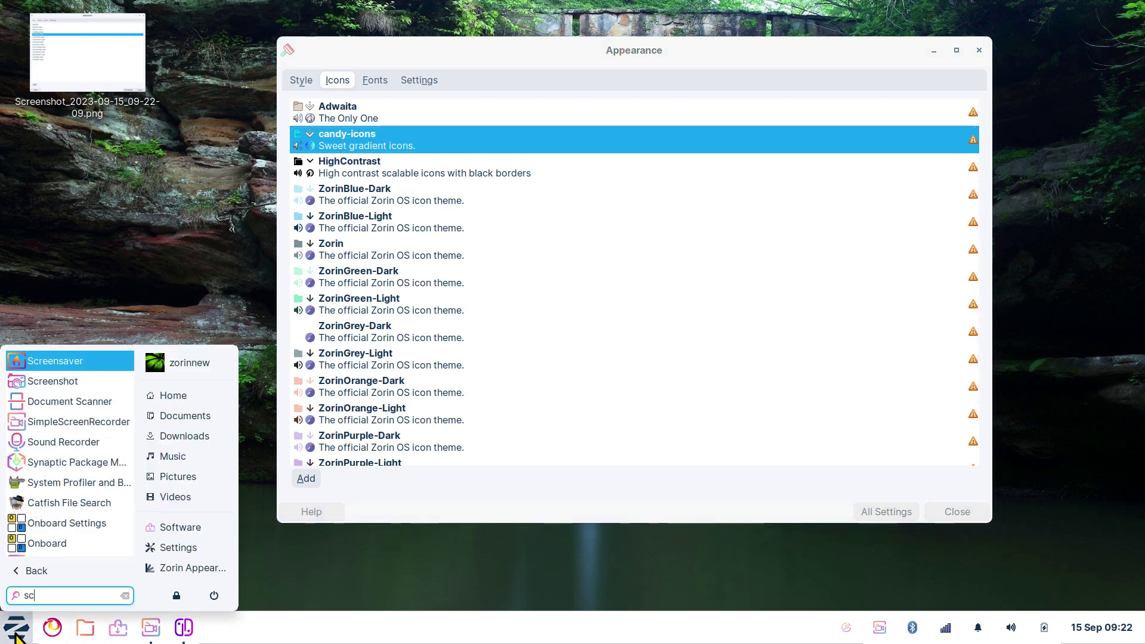
pyautogui.click(60, 386)
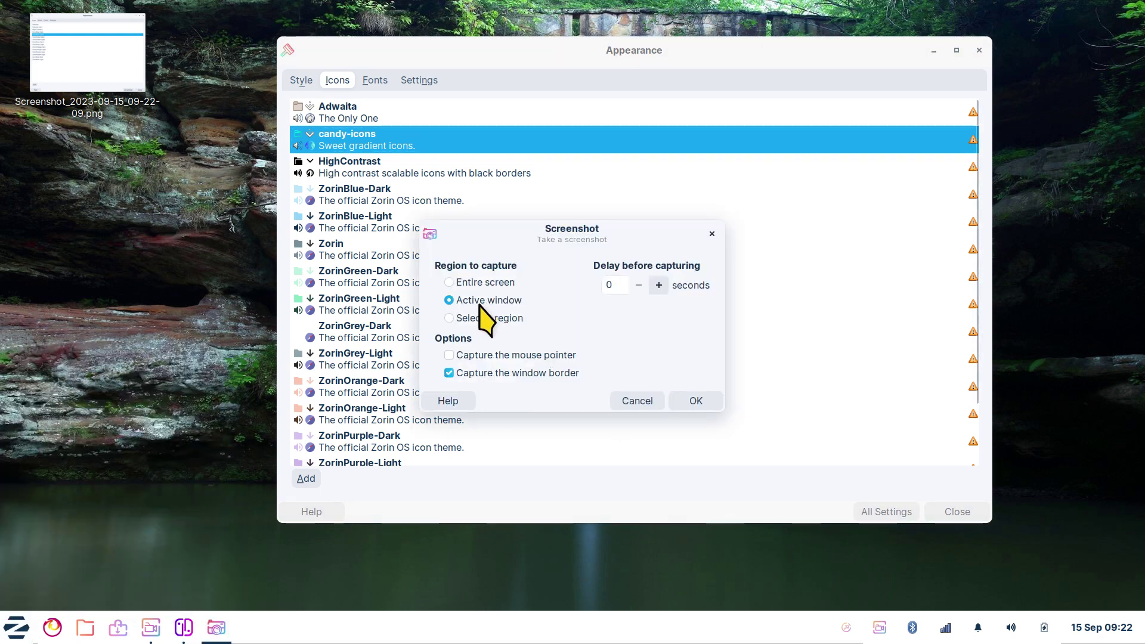
pyautogui.click(695, 401)
pyautogui.click(781, 388)
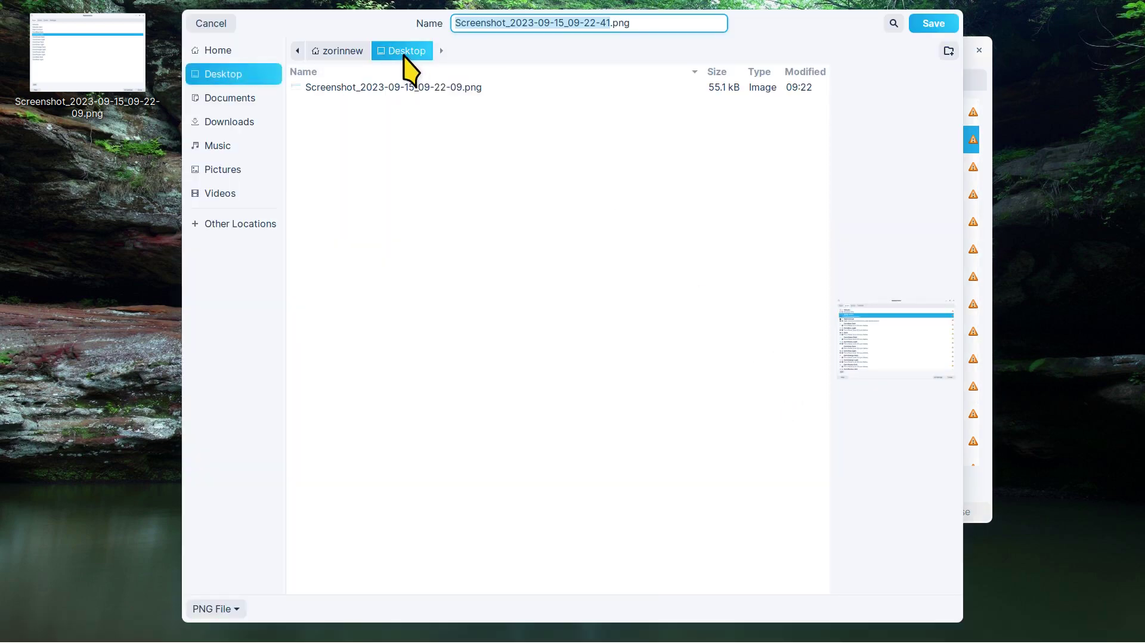
pyautogui.click(928, 27)
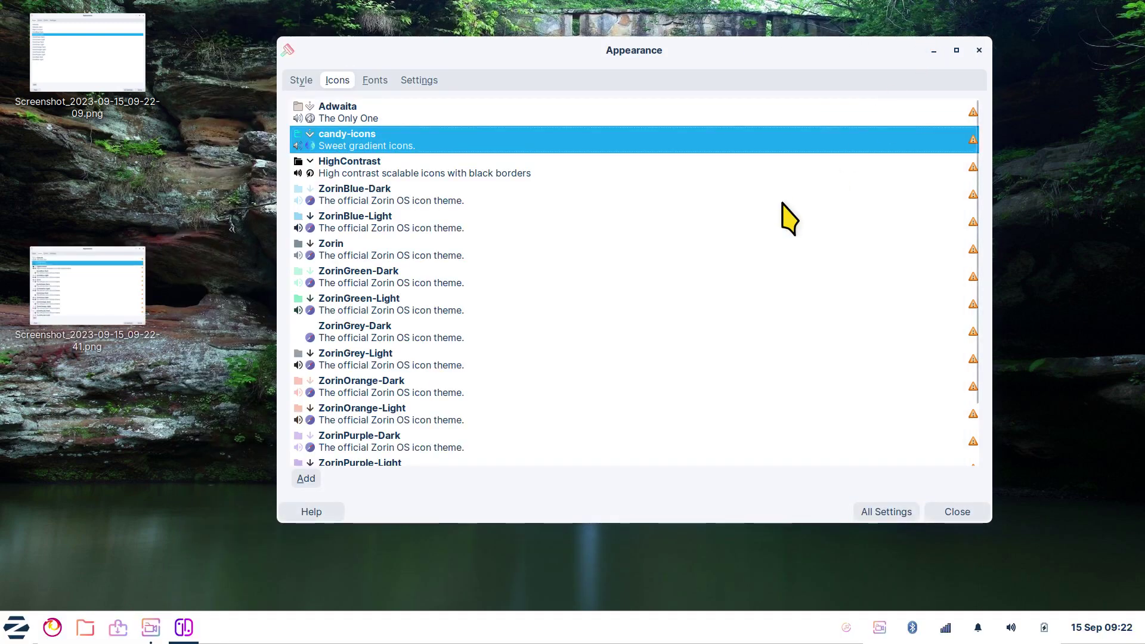
pyautogui.click(979, 51)
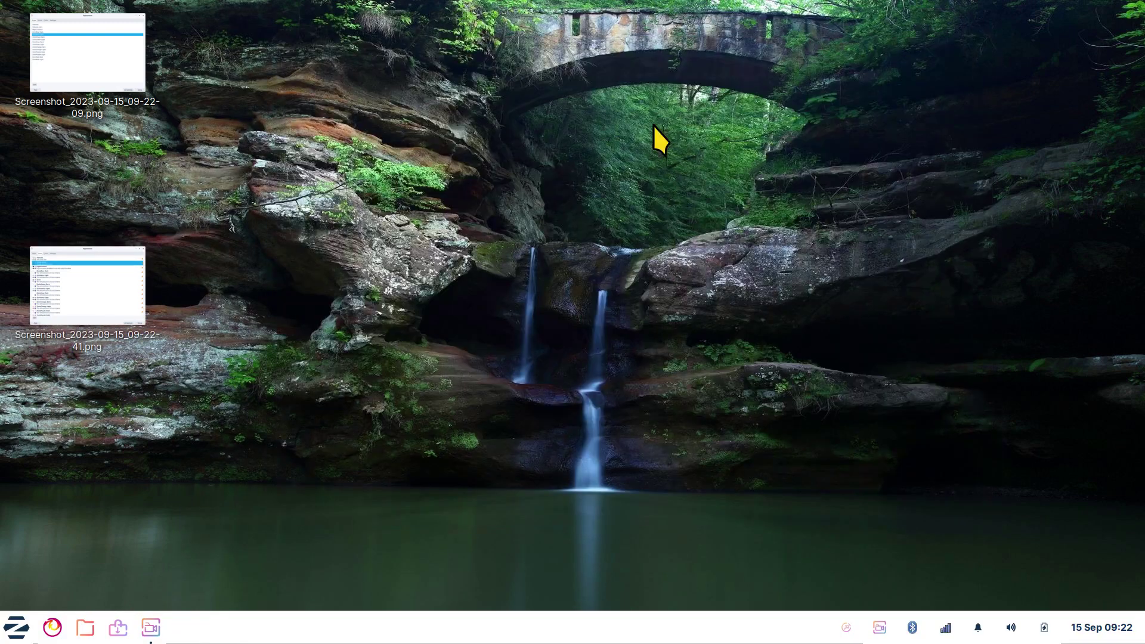
pyautogui.doubleClick(90, 77)
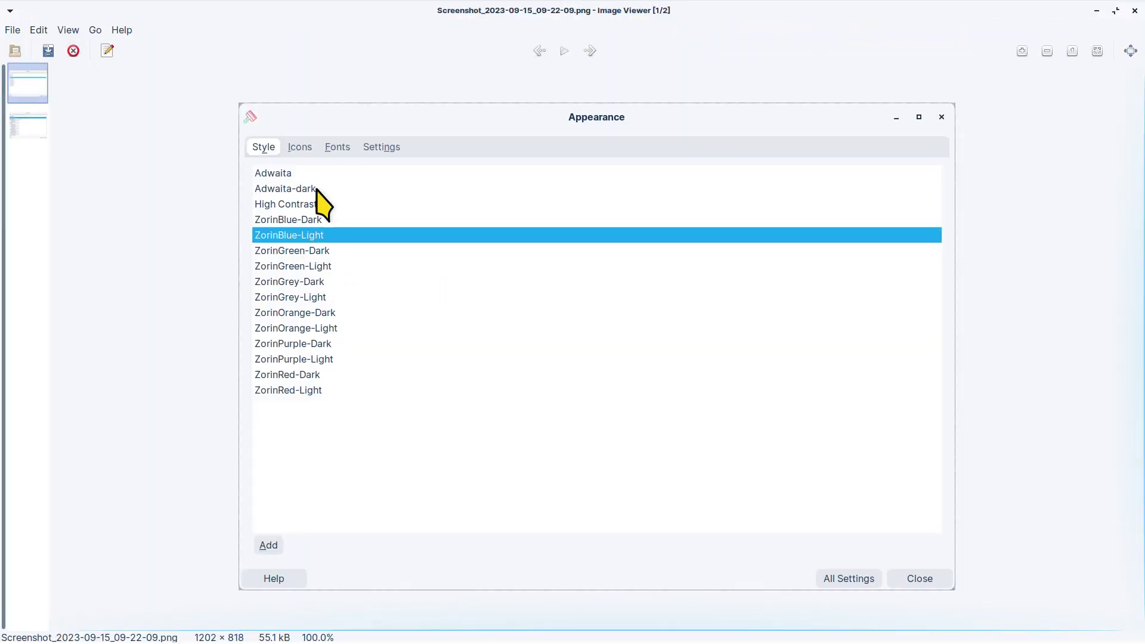
pyautogui.click(1135, 9)
pyautogui.doubleClick(92, 302)
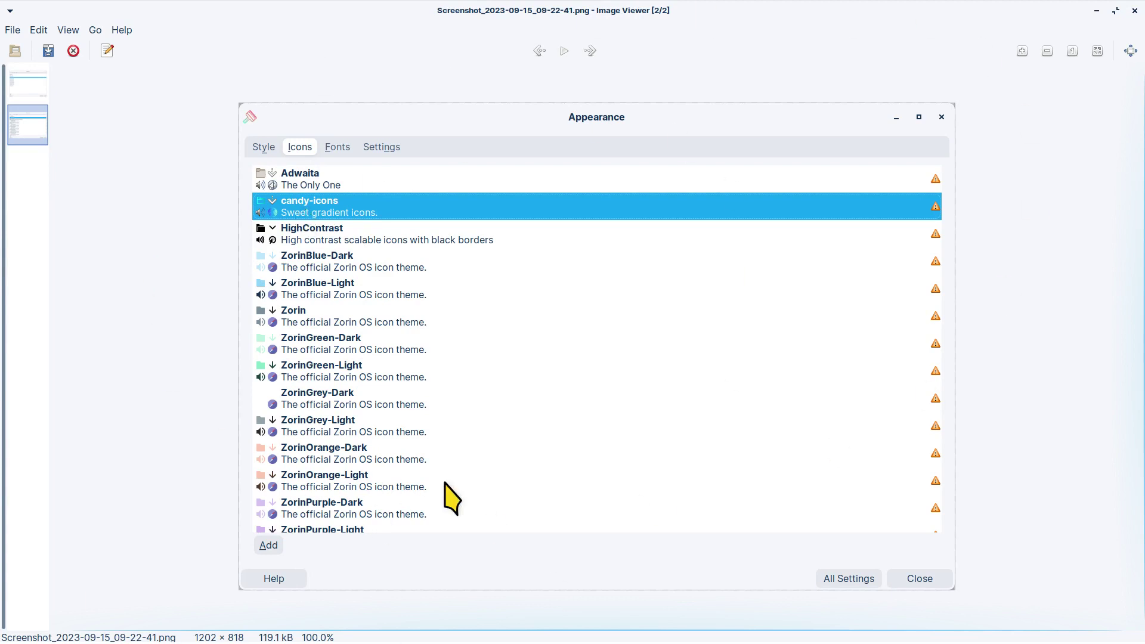
pyautogui.click(1134, 10)
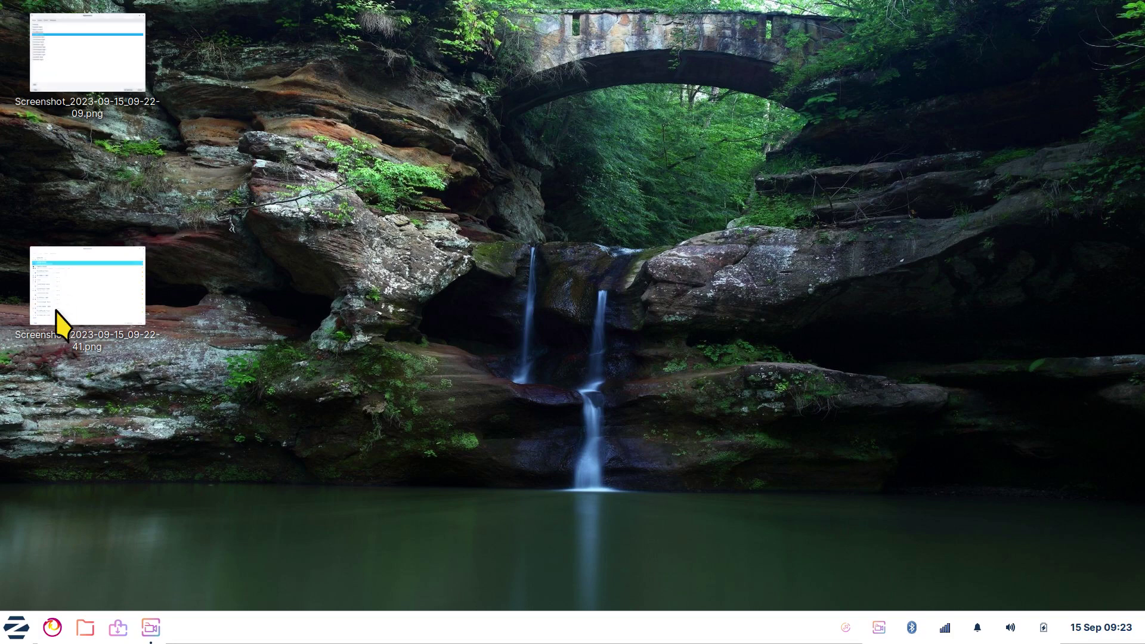
# Box-select the two screenshot PNGs on the desktop and cut them
pyautogui.moveTo(56, 311)
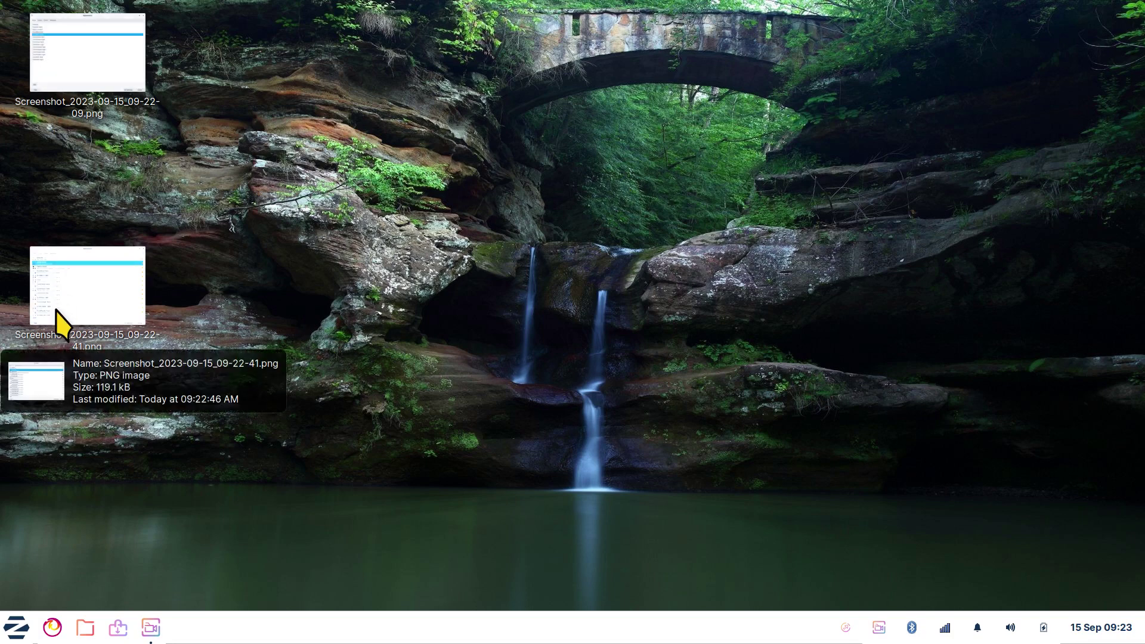
pyautogui.click(72, 292)
pyautogui.rightClick(66, 278)
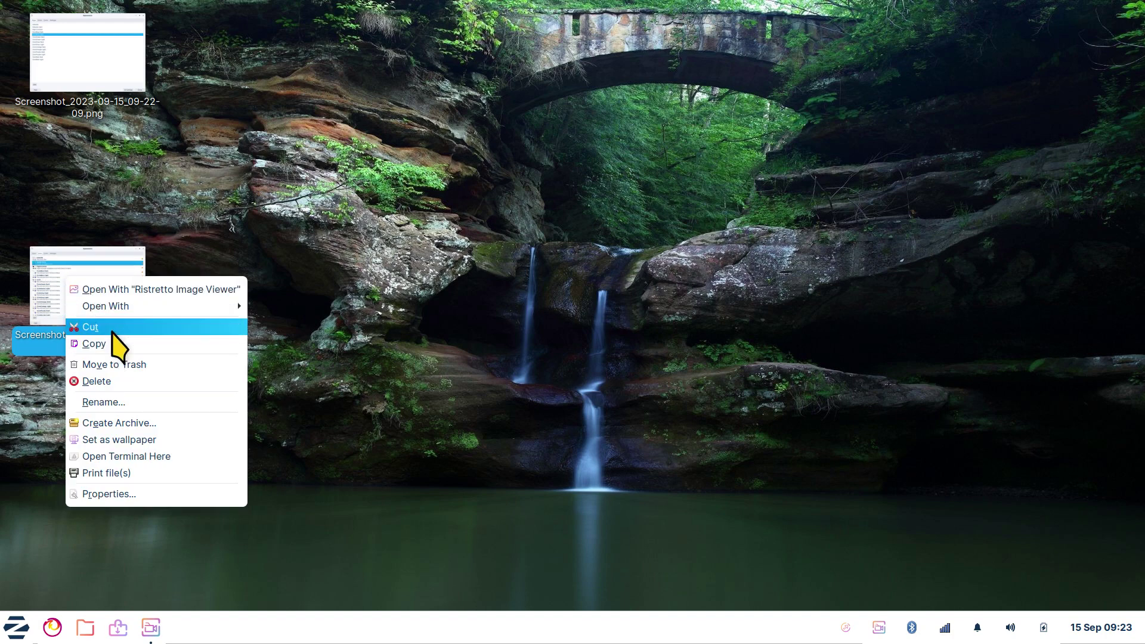
pyautogui.press('Escape')
pyautogui.moveTo(226, 9); pyautogui.dragTo(18, 399)
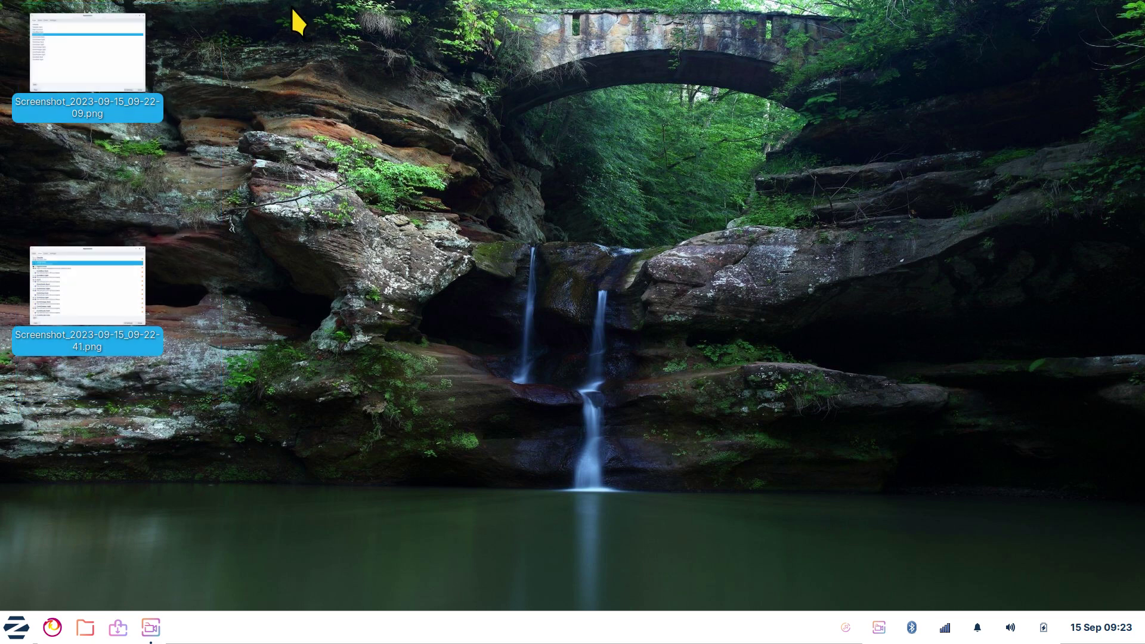
pyautogui.rightClick(71, 285)
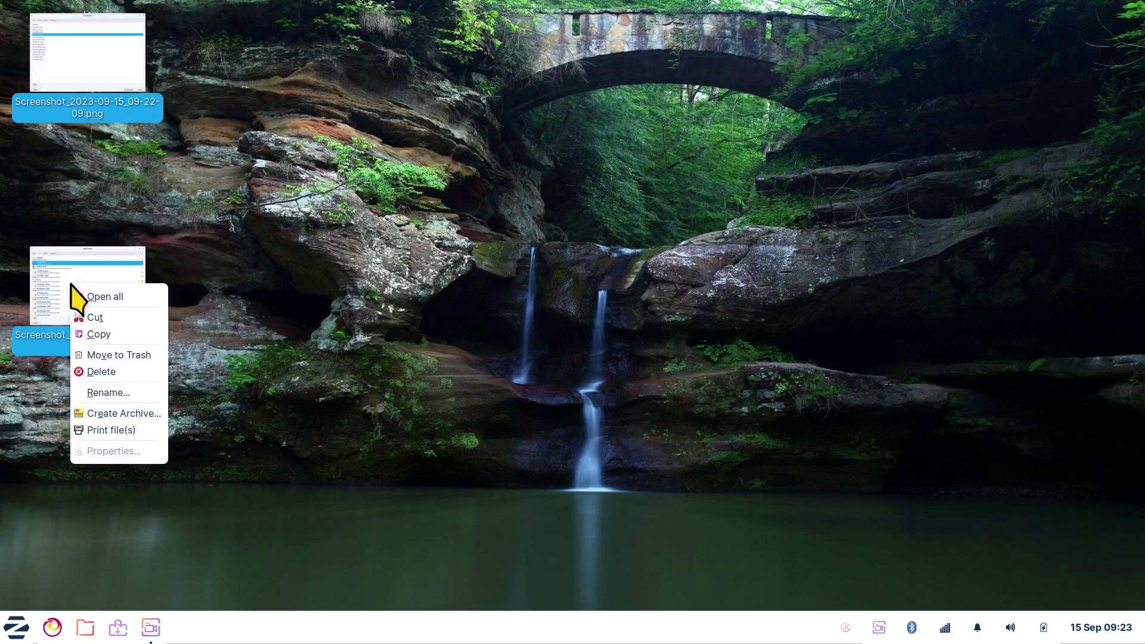
pyautogui.click(105, 317)
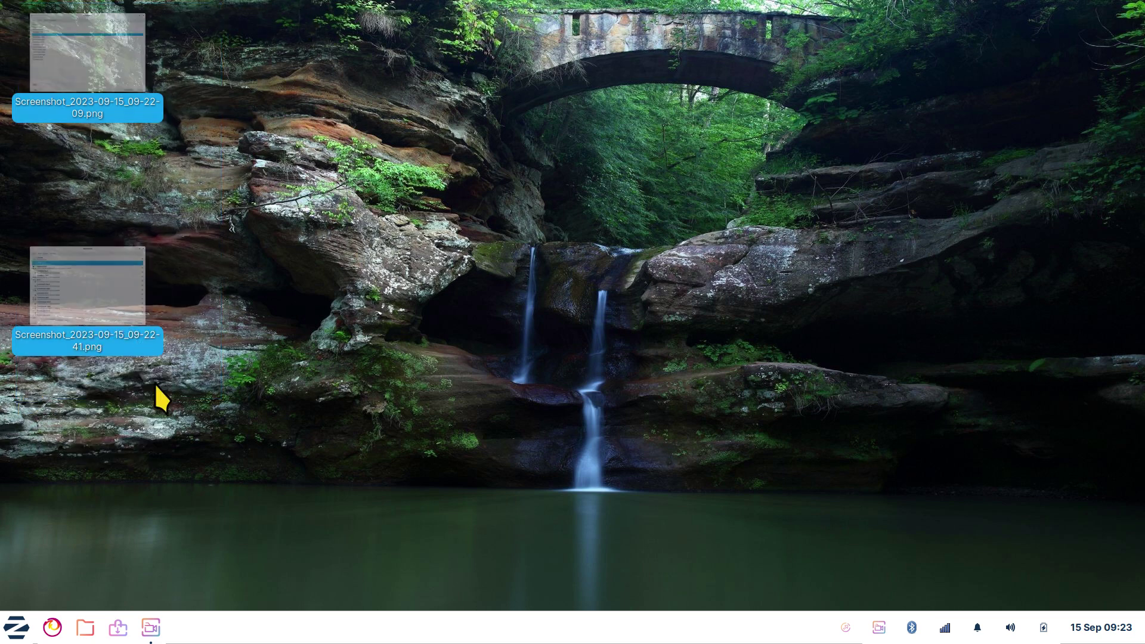
# Hide dot-files in the home folder and create a 'screenshots' folder inside Pictures
pyautogui.click(85, 628)
pyautogui.click(454, 377)
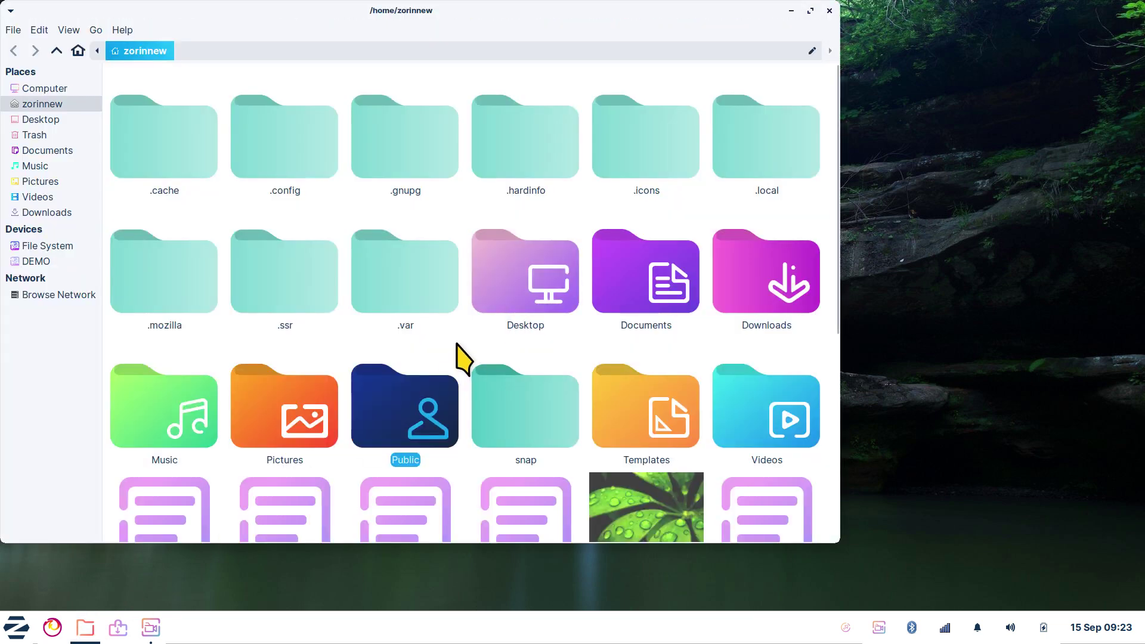
pyautogui.hotkey('ctrl', 'h')
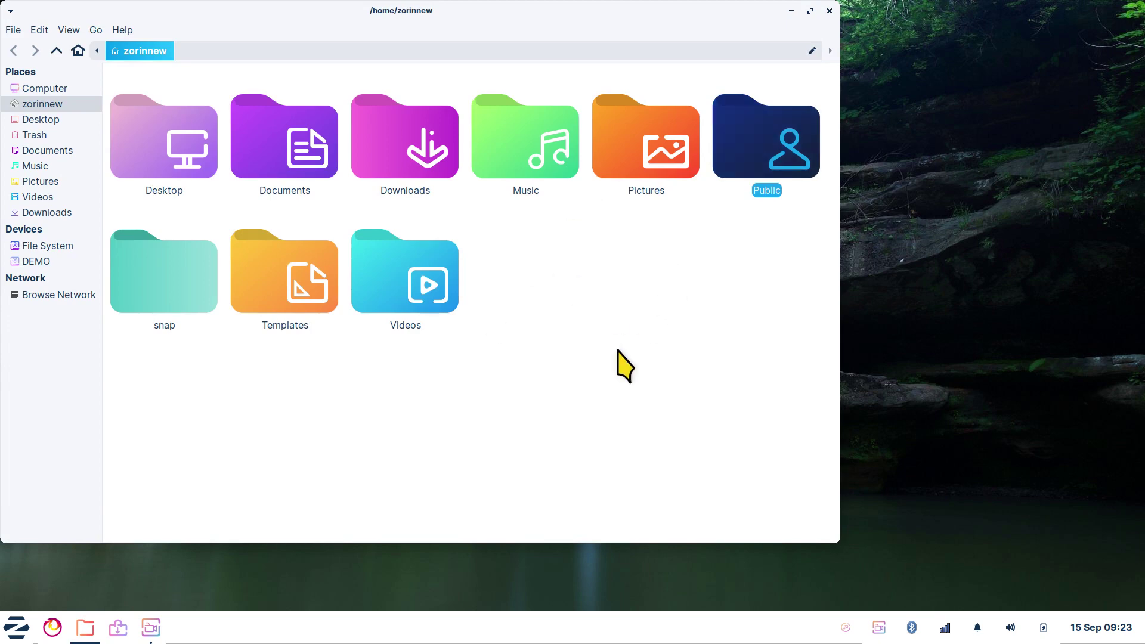
pyautogui.doubleClick(642, 167)
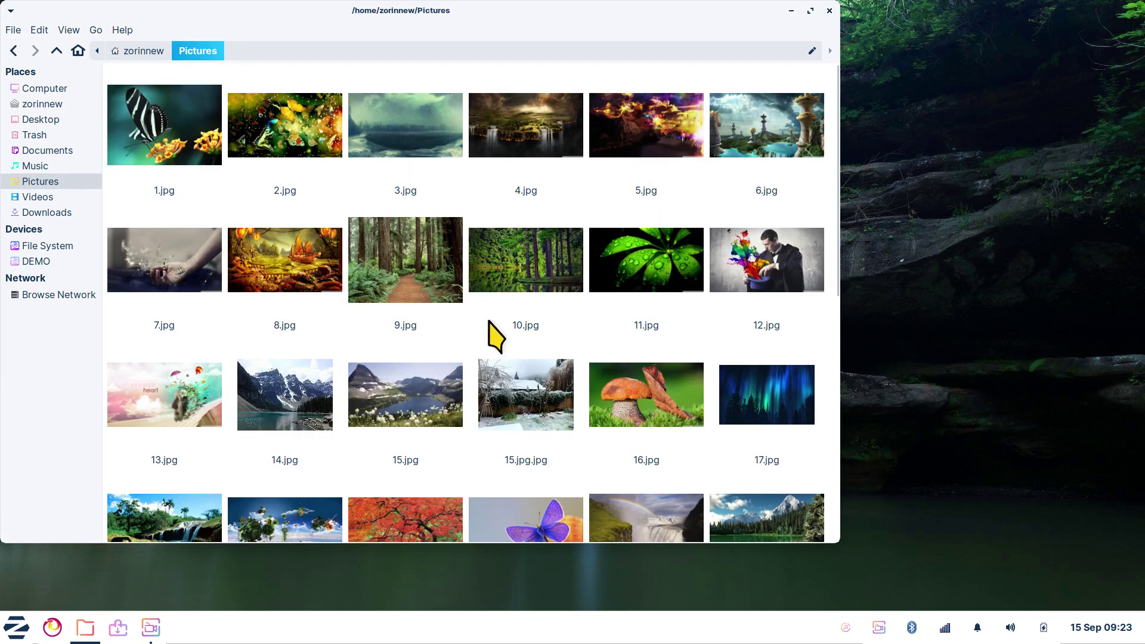
pyautogui.scroll(-6, 509, 325)
pyautogui.rightClick(661, 423)
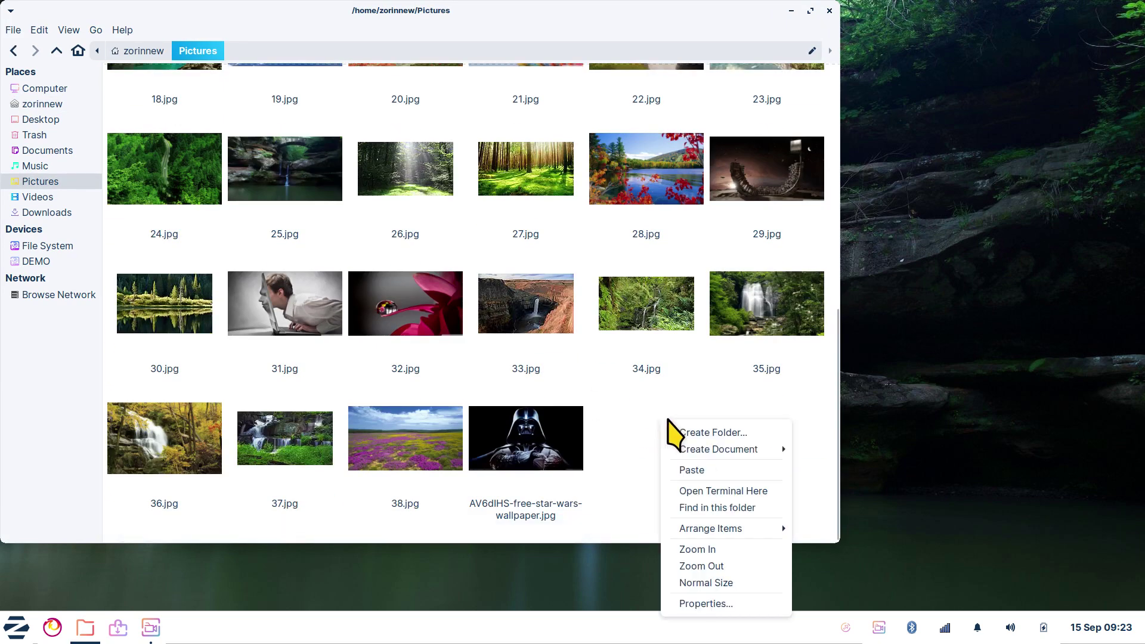
pyautogui.click(686, 431)
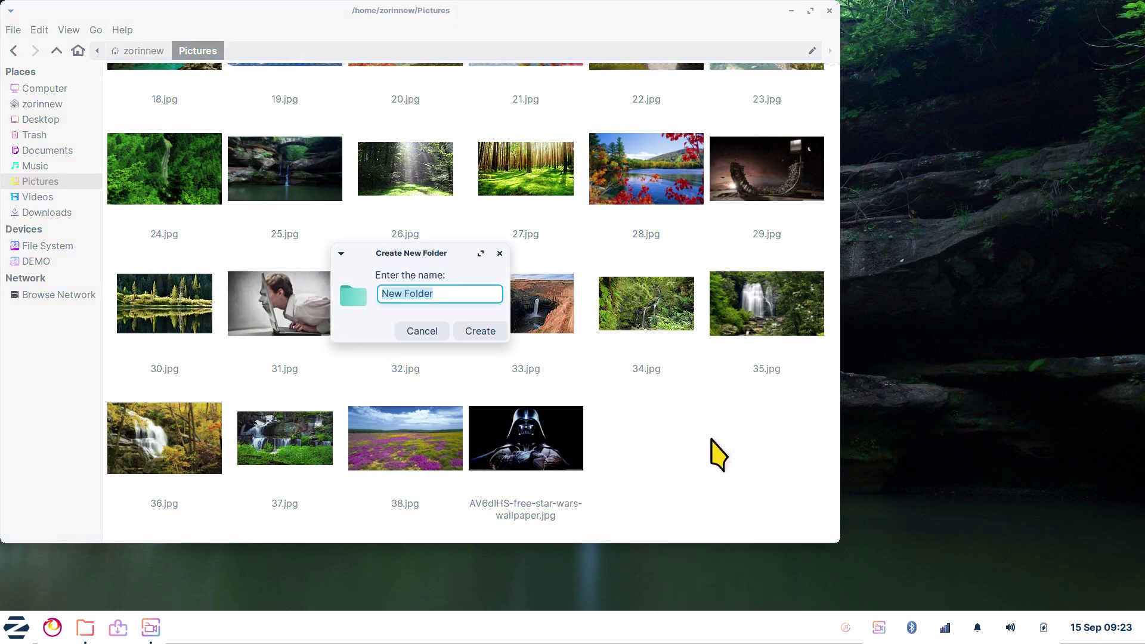
pyautogui.write('screenshots')
pyautogui.press('Return')
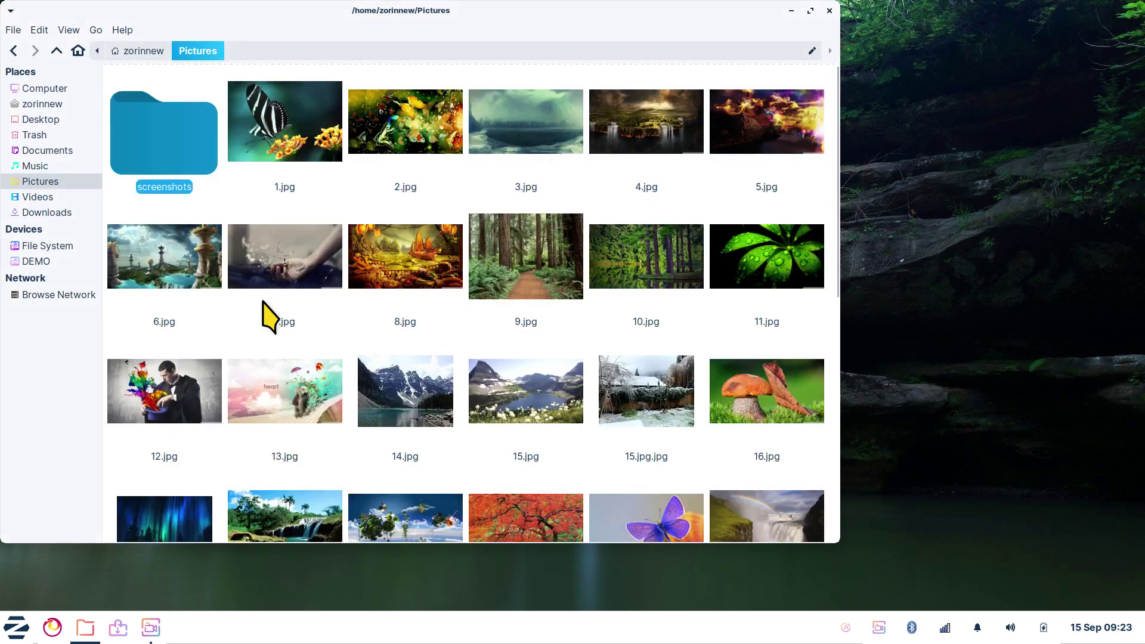
# Paste both screenshots into Pictures/screenshots, enlarge the thumbnails, and close the file manager
pyautogui.doubleClick(147, 99)
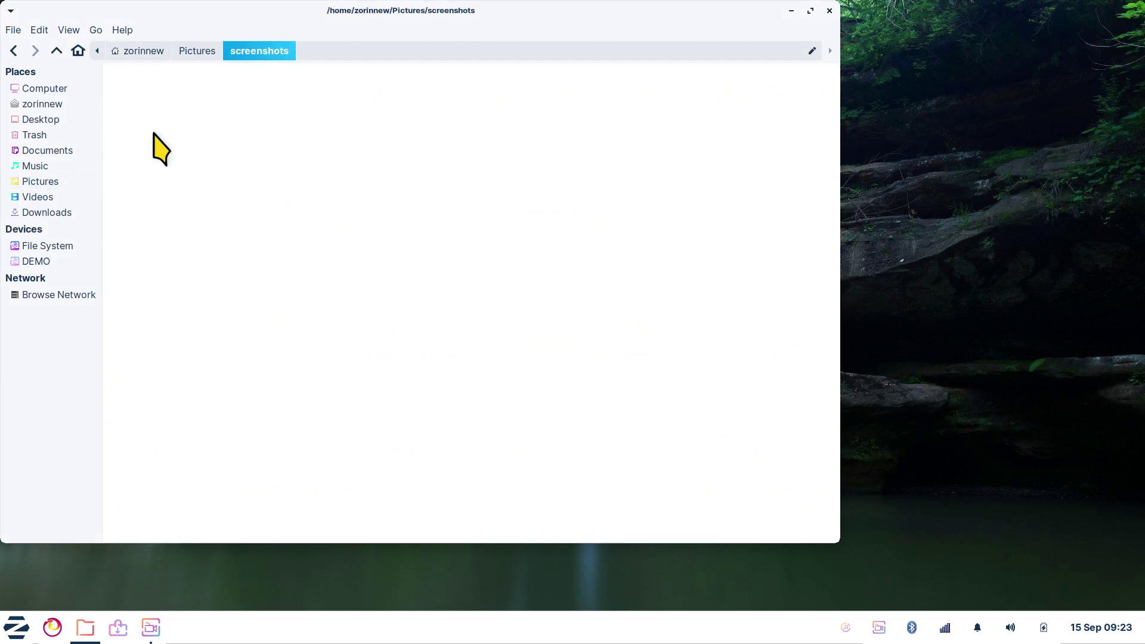
pyautogui.rightClick(217, 98)
pyautogui.click(299, 147)
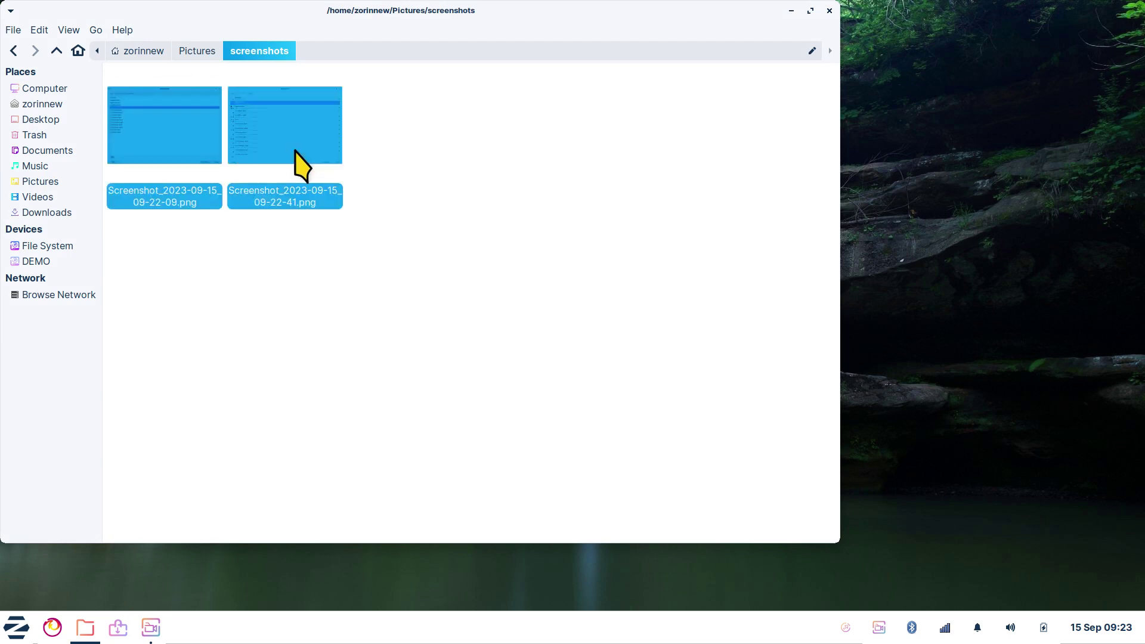
pyautogui.click(396, 265)
pyautogui.hotkey('ctrl', '+')
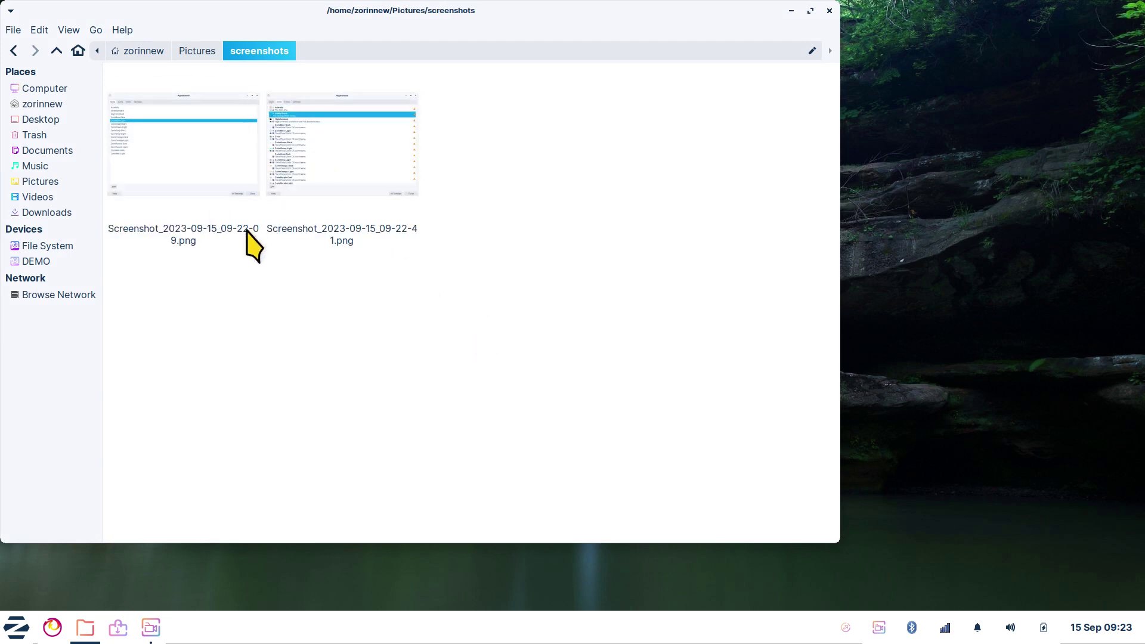
pyautogui.scroll(-9, 316, 298)
pyautogui.scroll(9, 316, 298)
pyautogui.scroll(-1, 315, 292)
pyautogui.scroll(1, 315, 292)
pyautogui.click(829, 11)
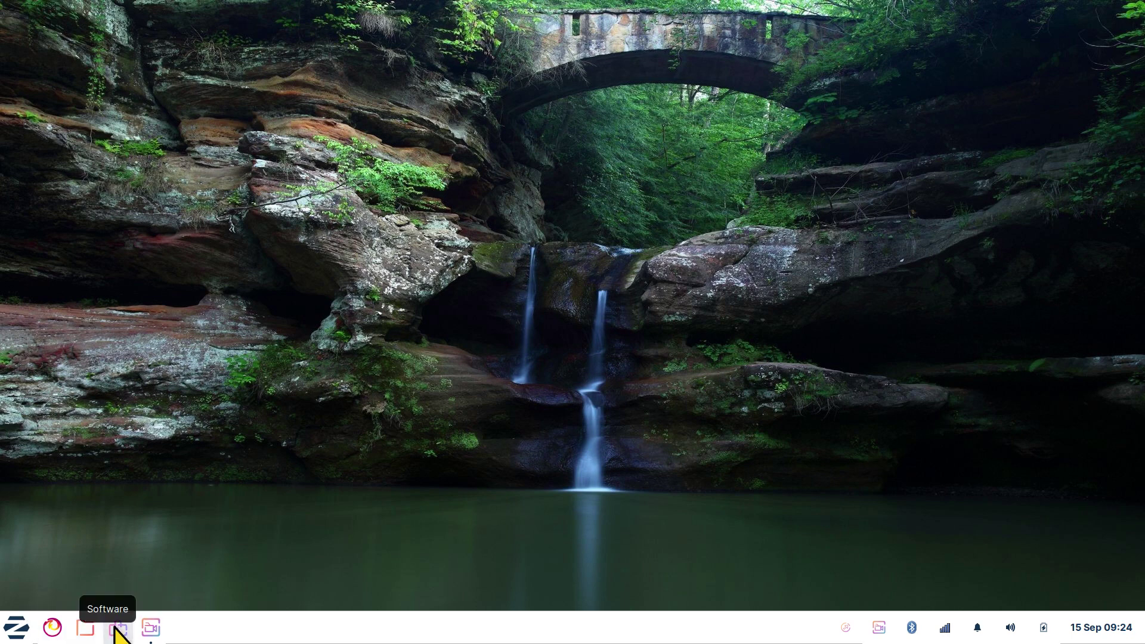
pyautogui.moveTo(154, 635)
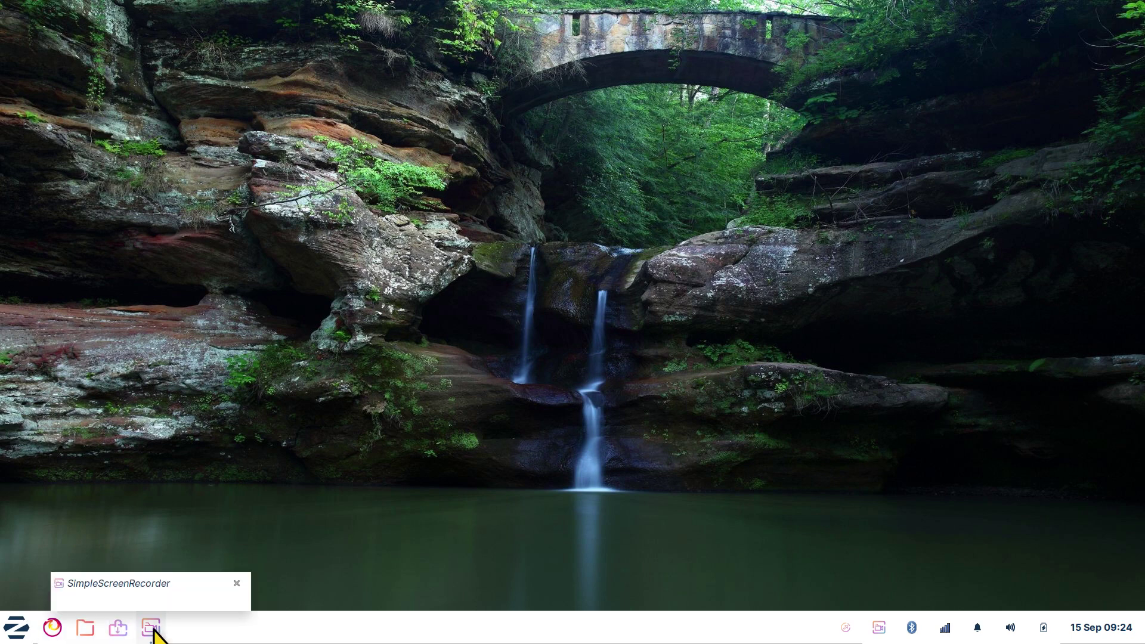
pyautogui.click(18, 627)
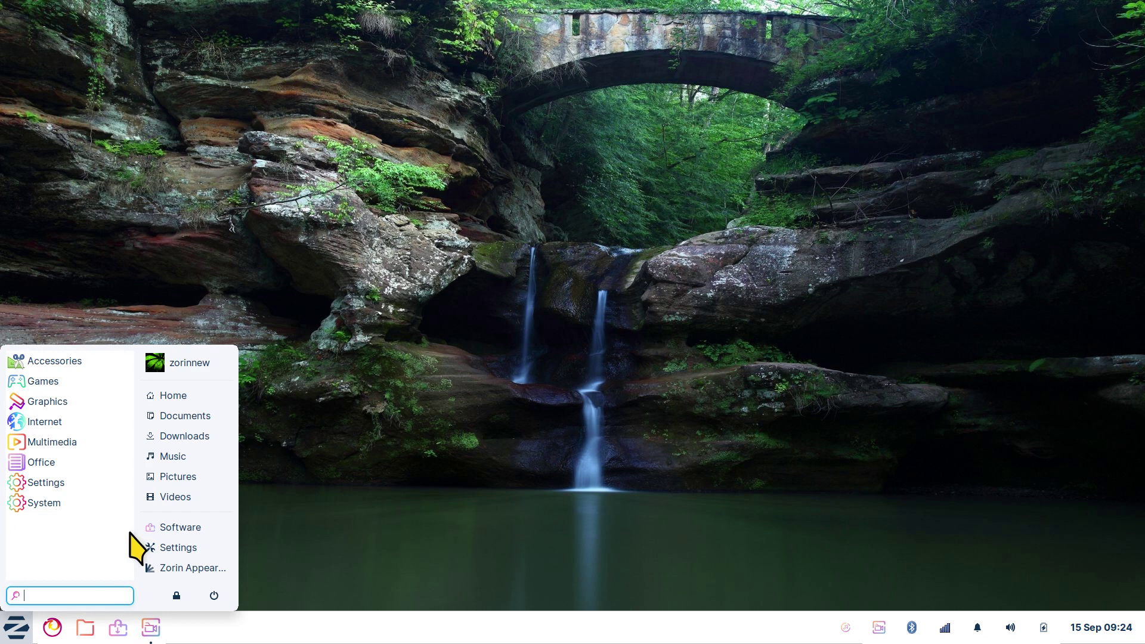
pyautogui.click(42, 382)
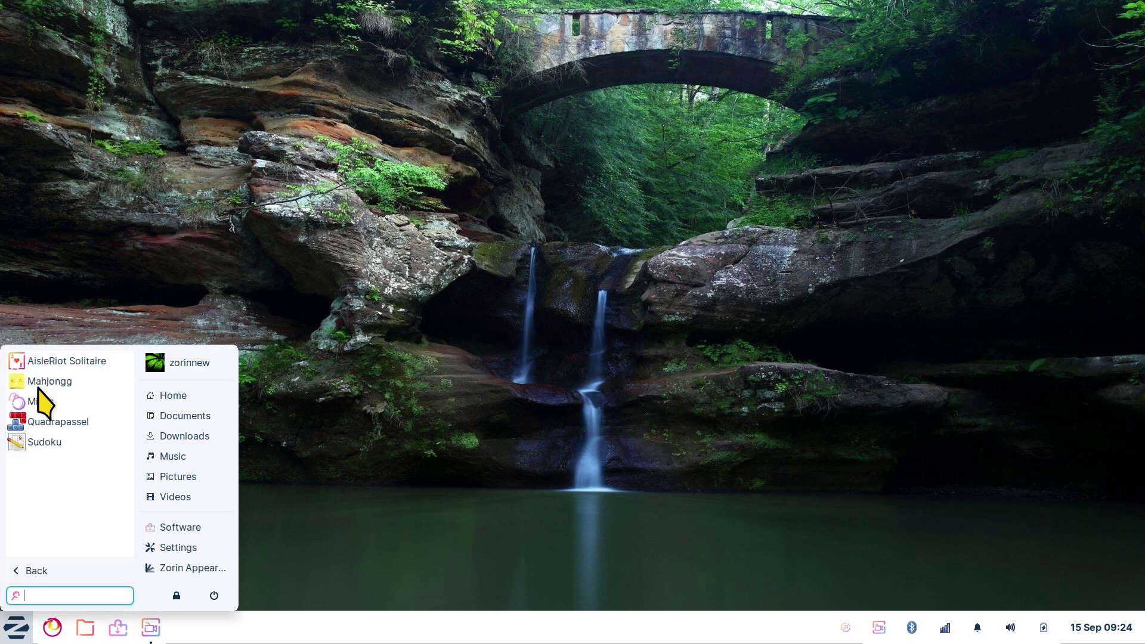
pyautogui.click(47, 572)
pyautogui.click(45, 444)
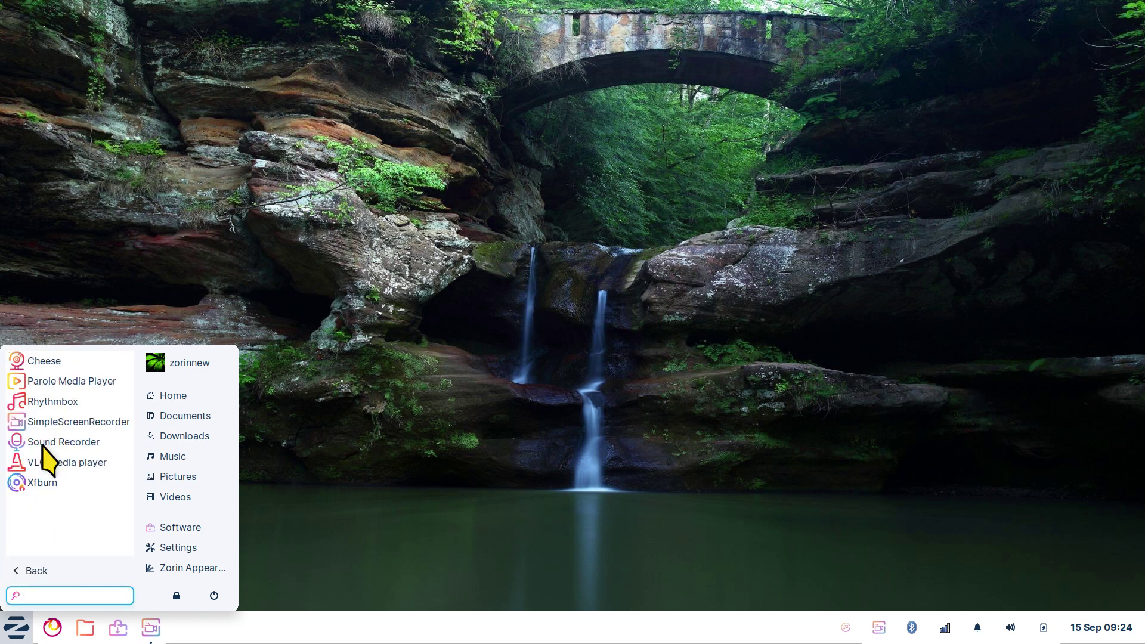
pyautogui.click(35, 573)
pyautogui.click(43, 503)
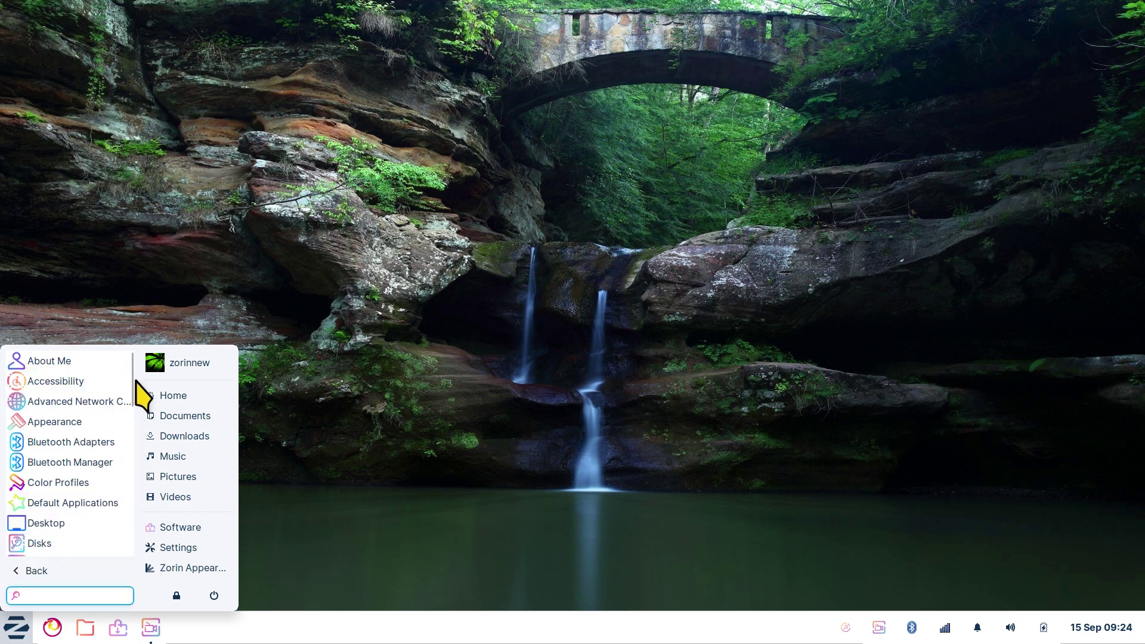
pyautogui.moveTo(133, 385); pyautogui.dragTo(136, 570)
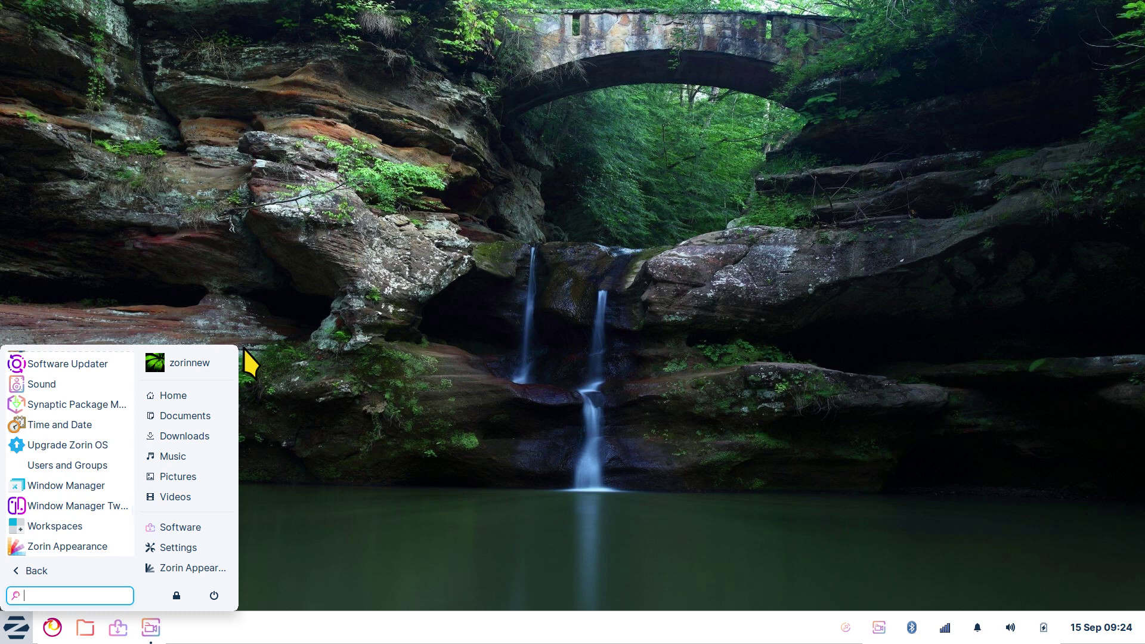
pyautogui.click(355, 476)
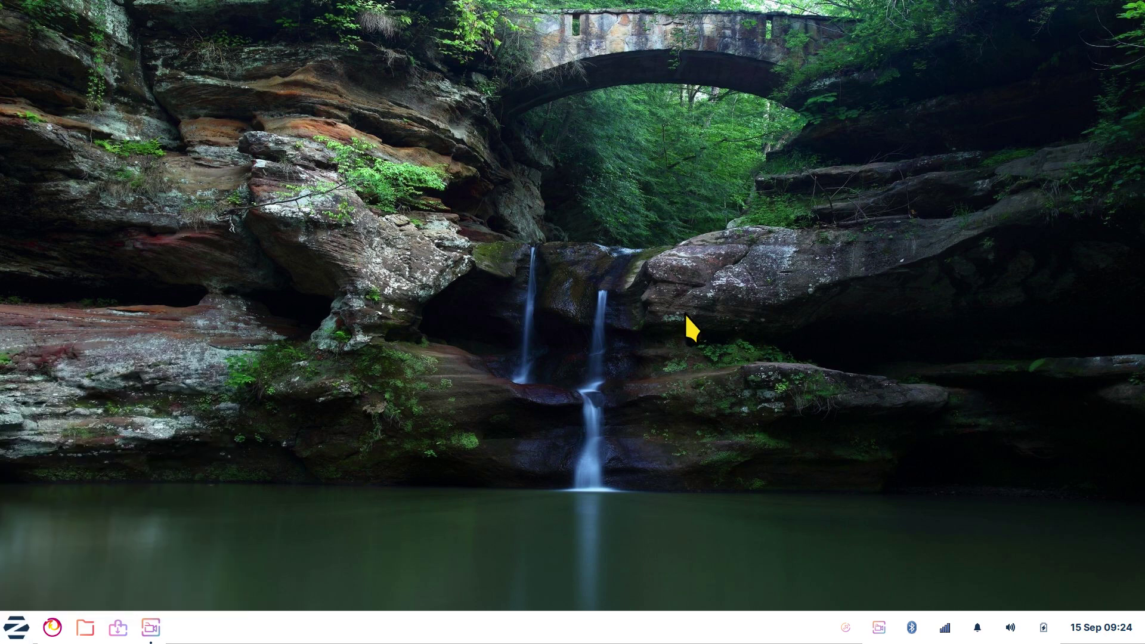